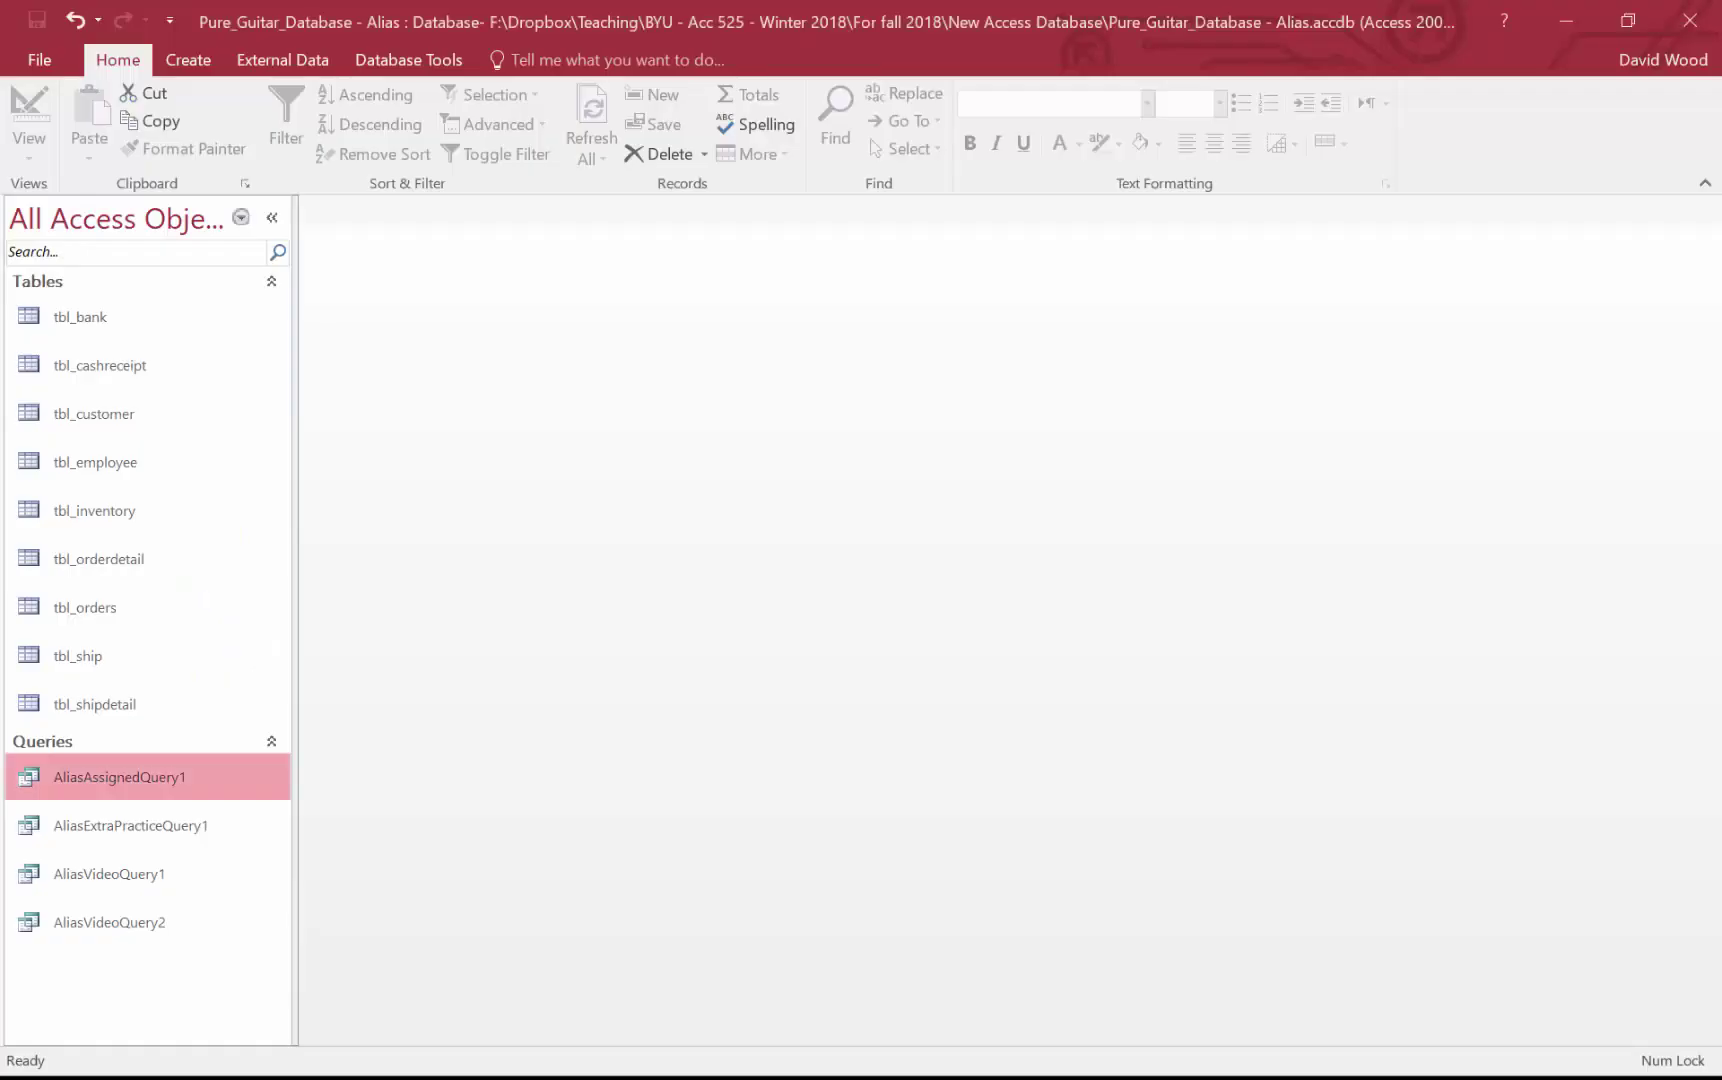
Step: Start a new query in Design View and add tbl_customer, enlarging its field list
{"action": "left_click", "coordinate": [188, 60]}
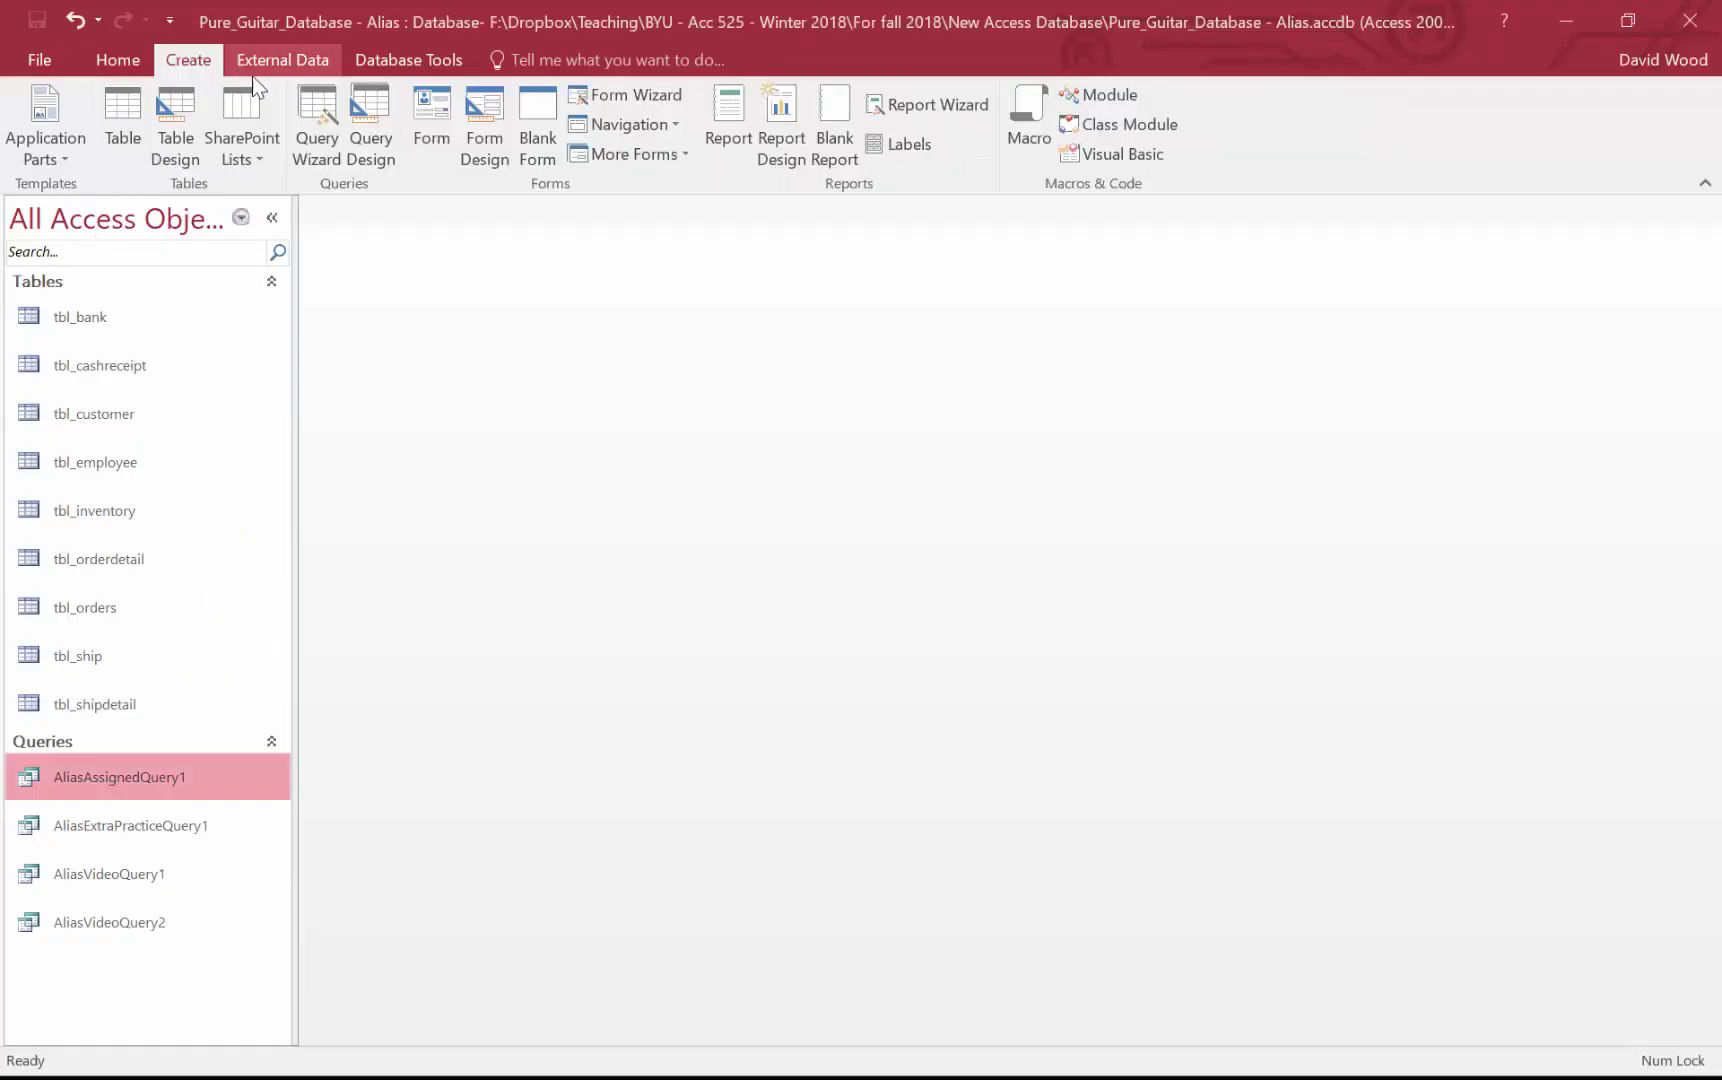
{"action": "left_click", "coordinate": [383, 110]}
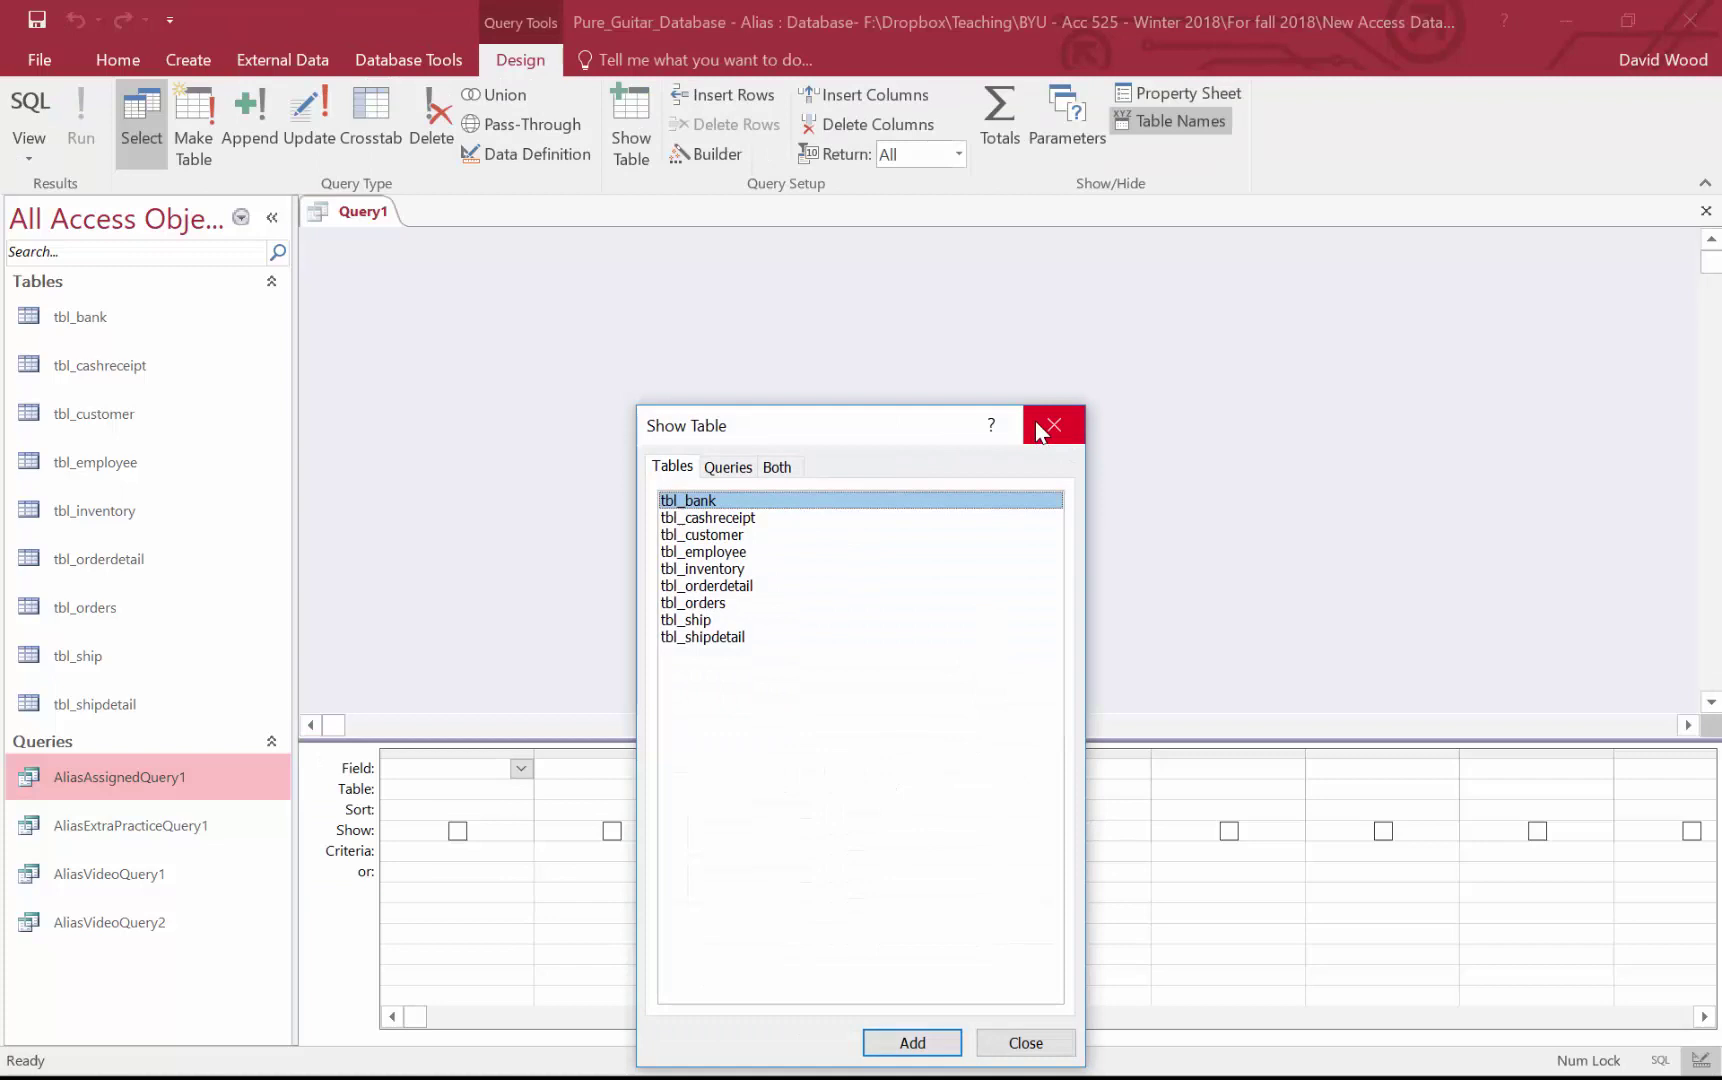
{"action": "left_click", "coordinate": [1035, 422]}
{"action": "left_click_drag", "start_coordinate": [109, 426], "coordinate": [525, 302]}
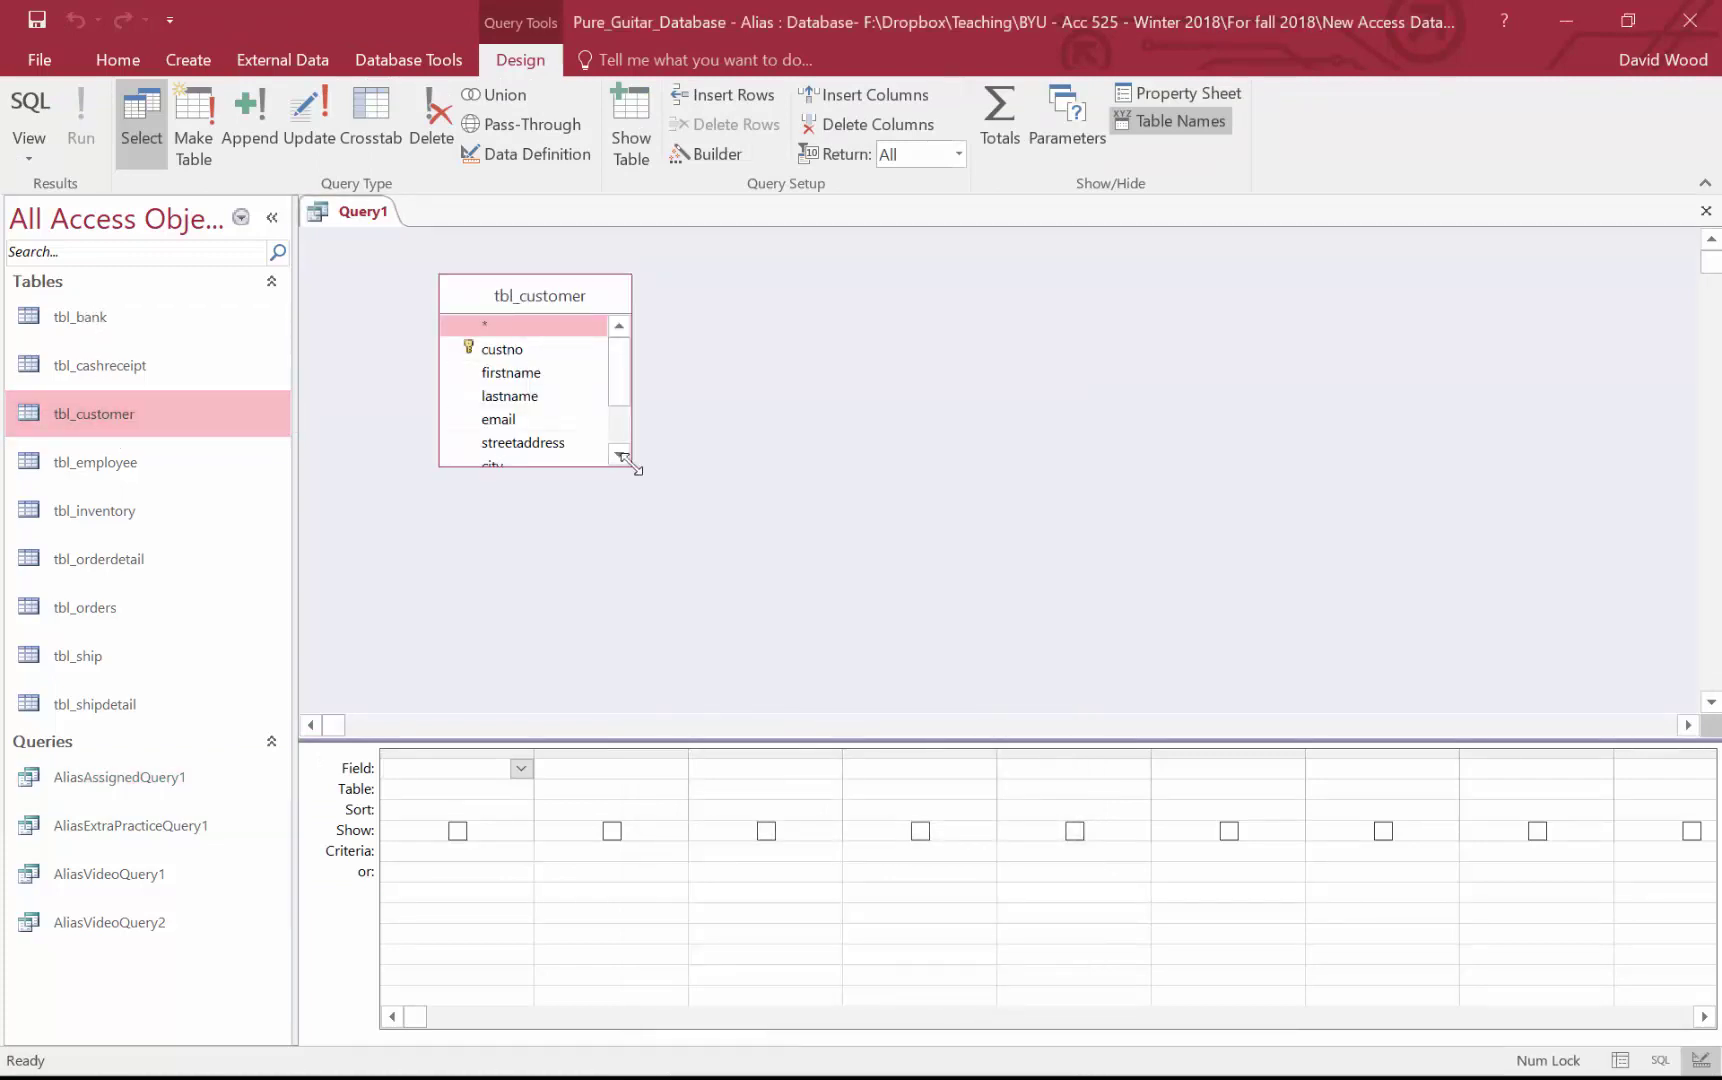
{"action": "left_click_drag", "start_coordinate": [631, 466], "coordinate": [745, 594]}
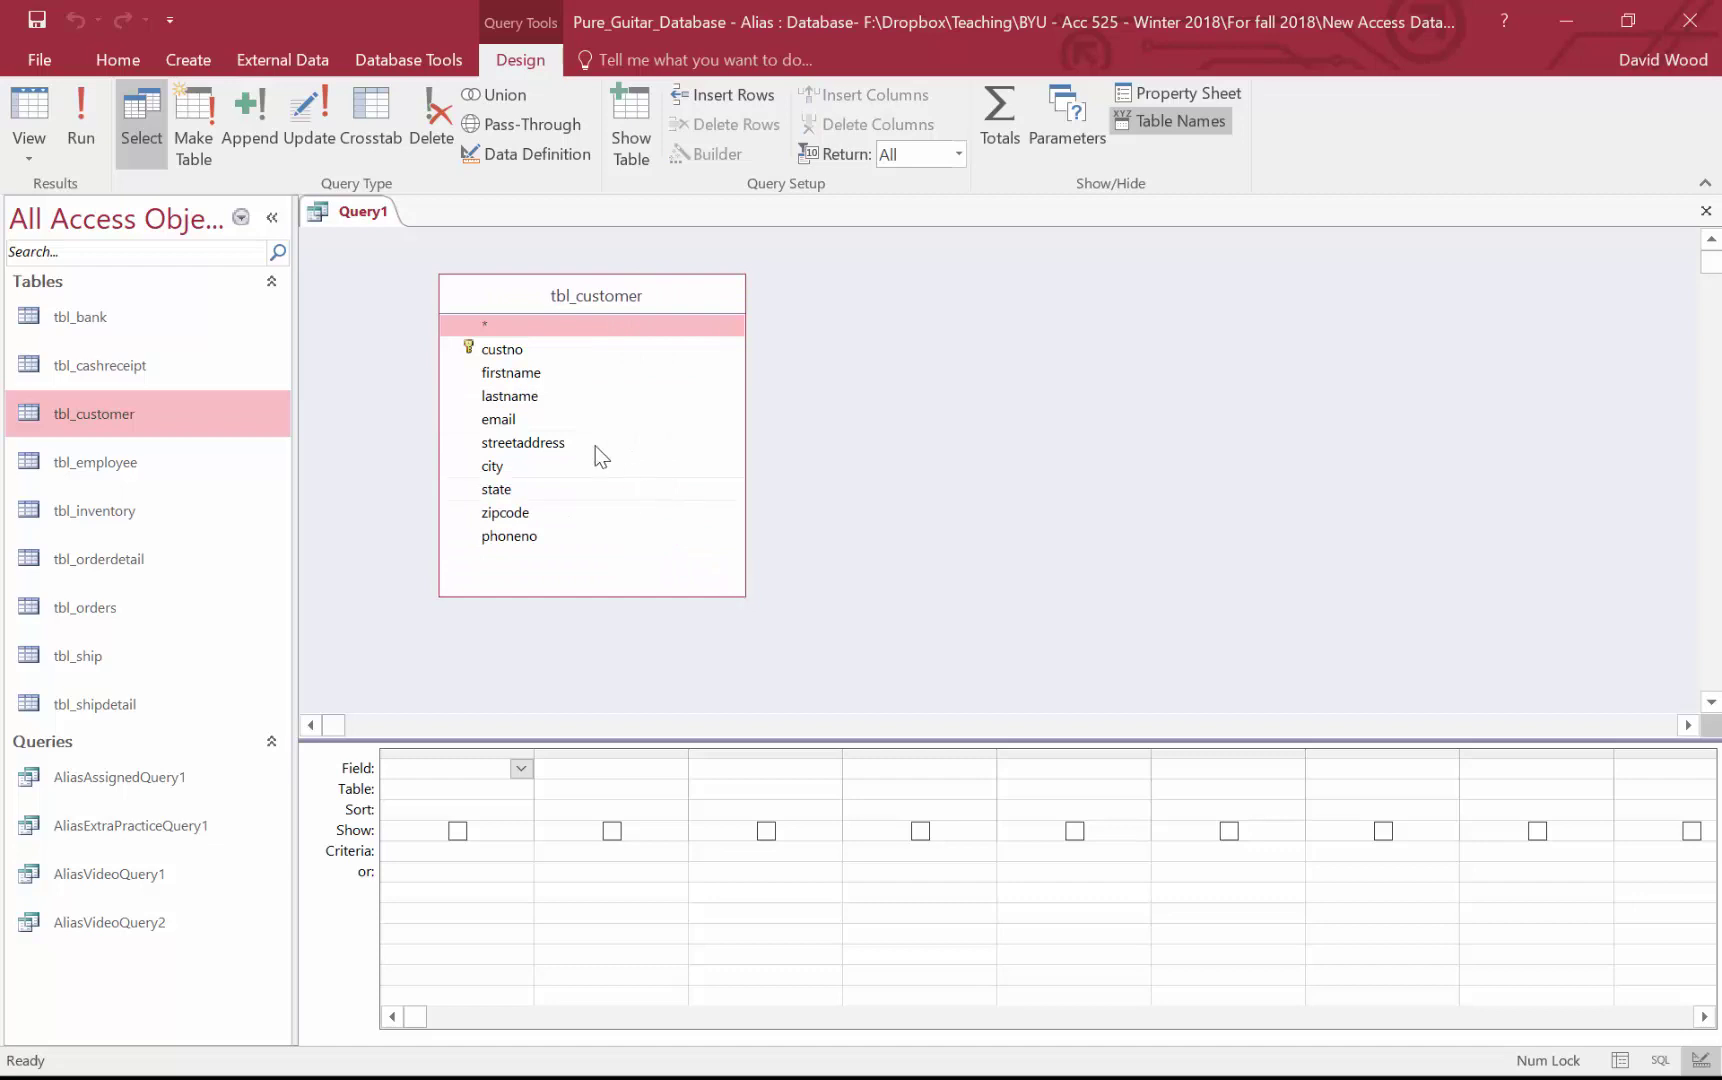
Step: Add the firstname, lastname and email fields to the query grid
{"action": "double_click", "coordinate": [495, 370]}
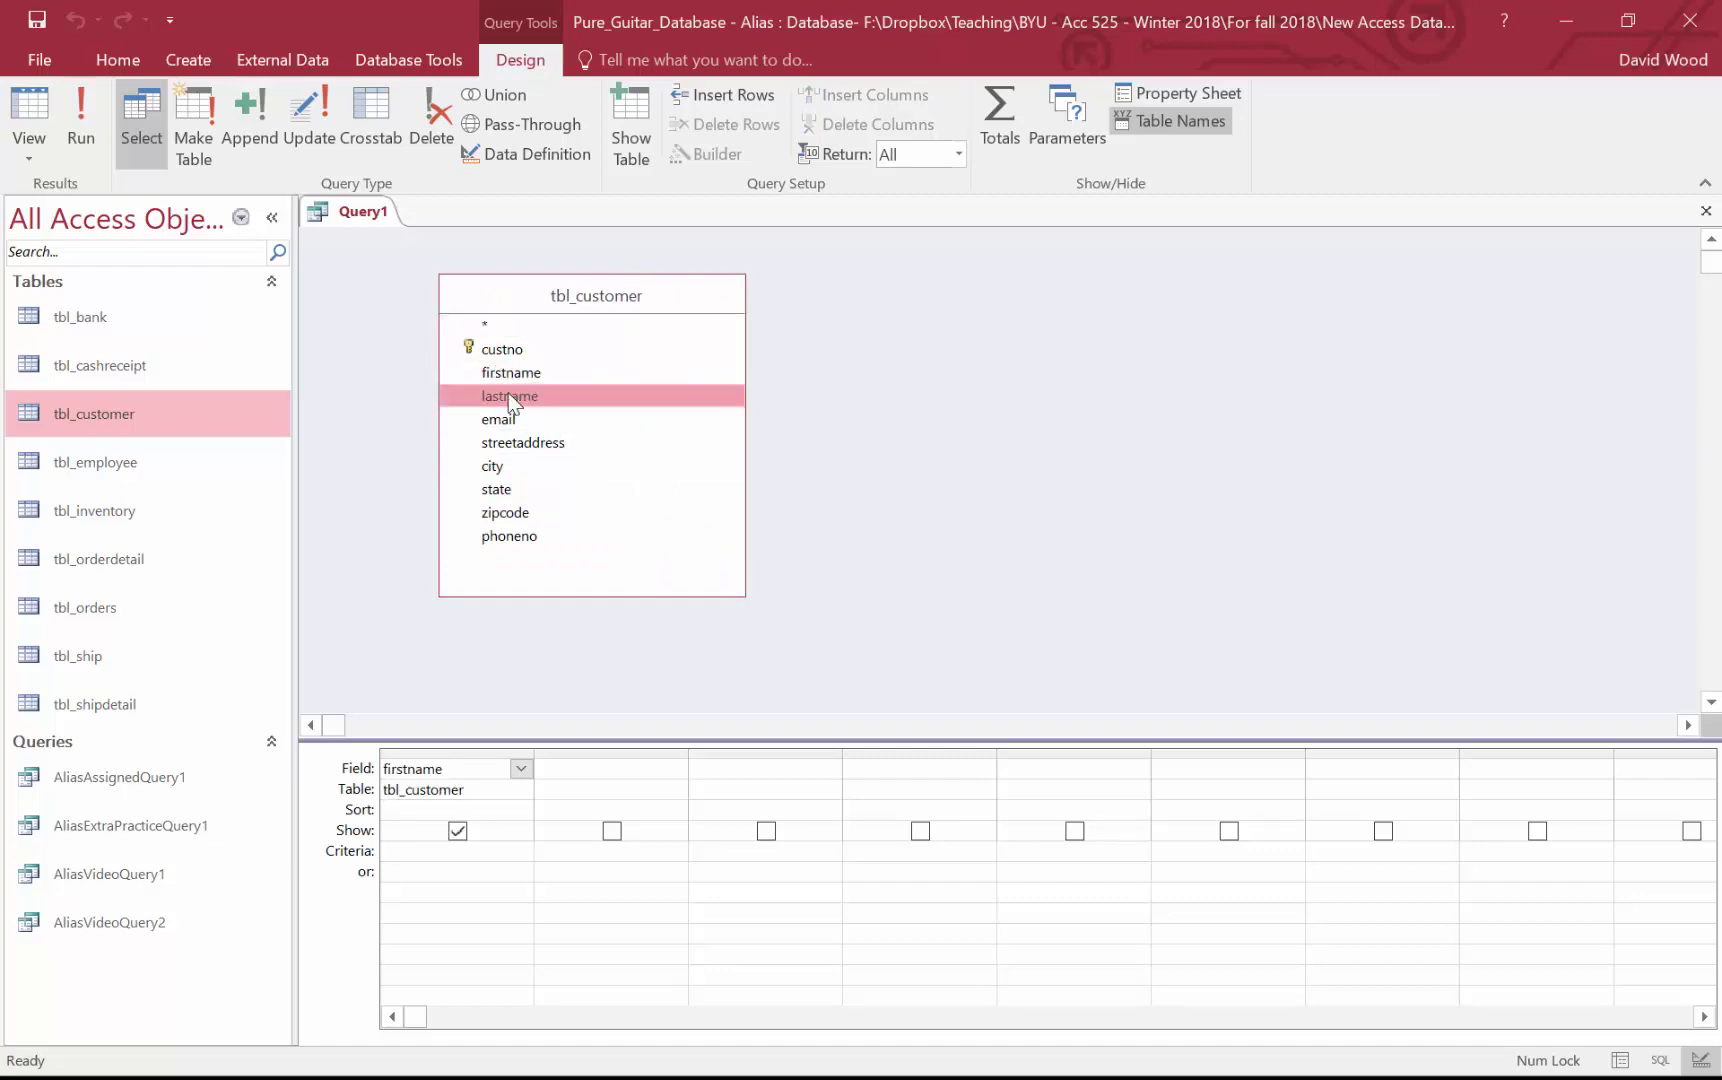
{"action": "double_click", "coordinate": [510, 398]}
{"action": "double_click", "coordinate": [511, 422]}
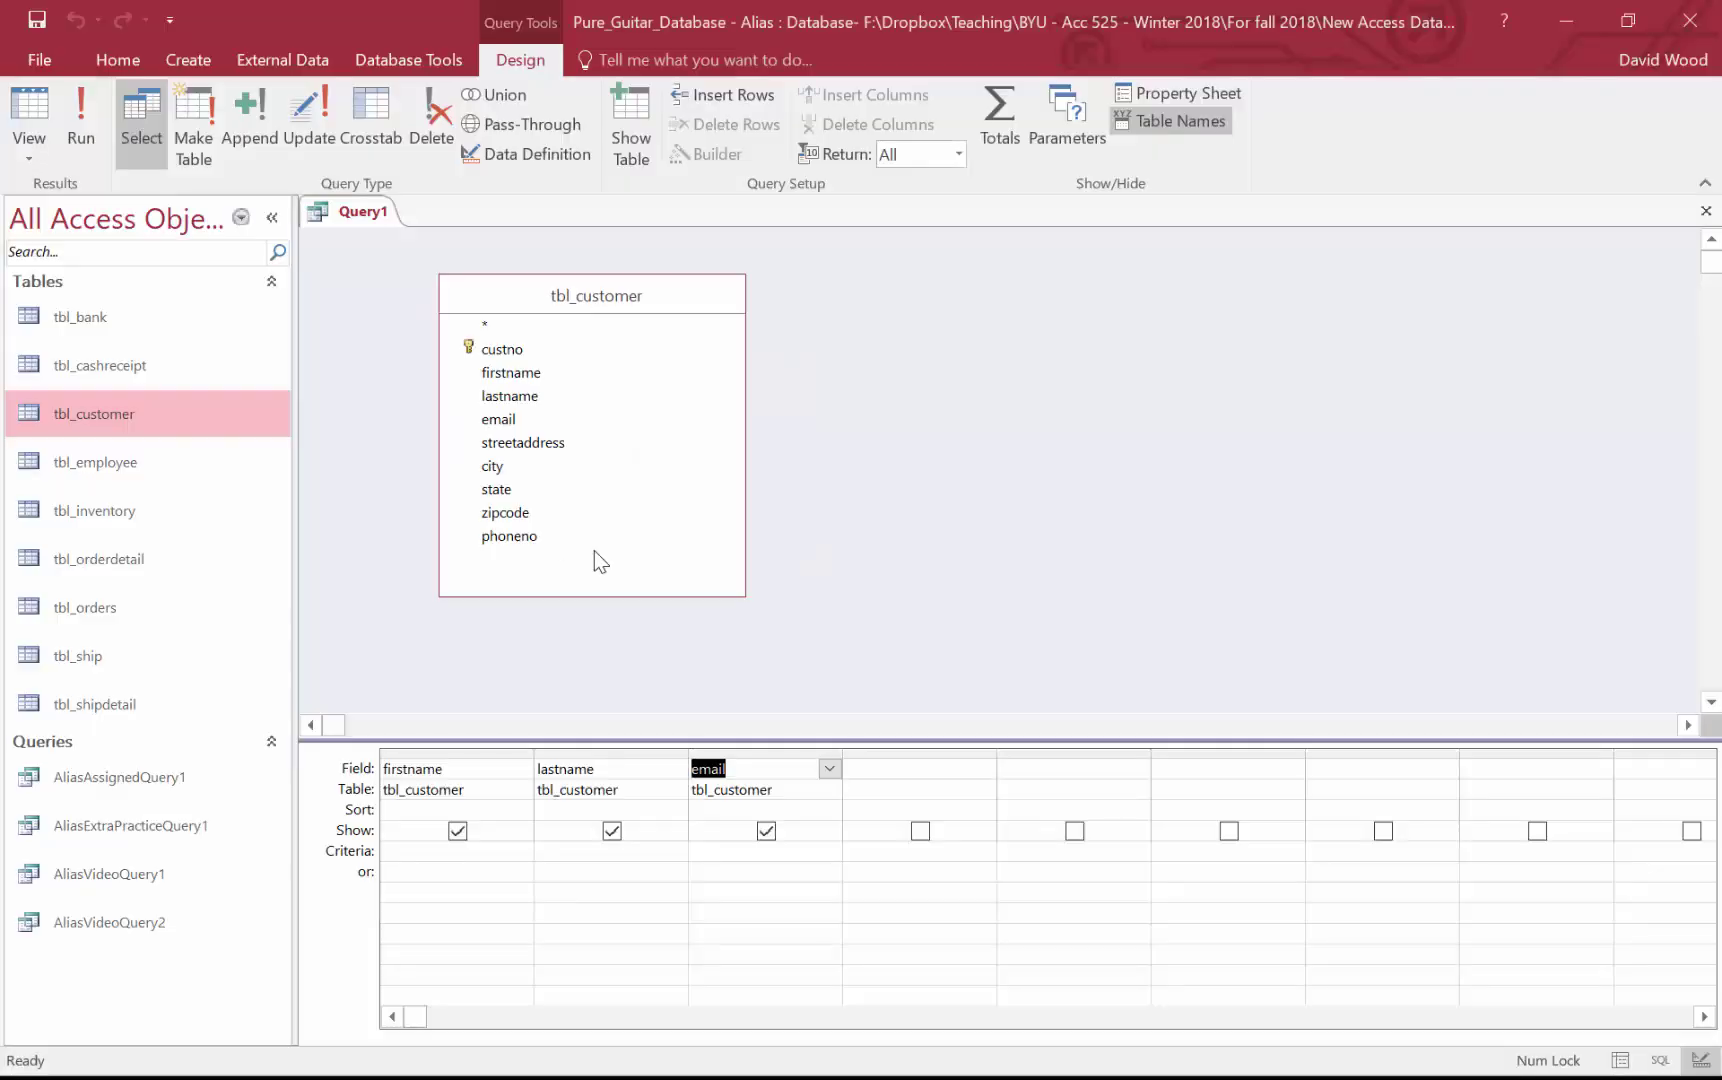
Step: Prefix firstname with the alias 'First_Name:', widen the column, and run the query to check
{"action": "left_click", "coordinate": [419, 770]}
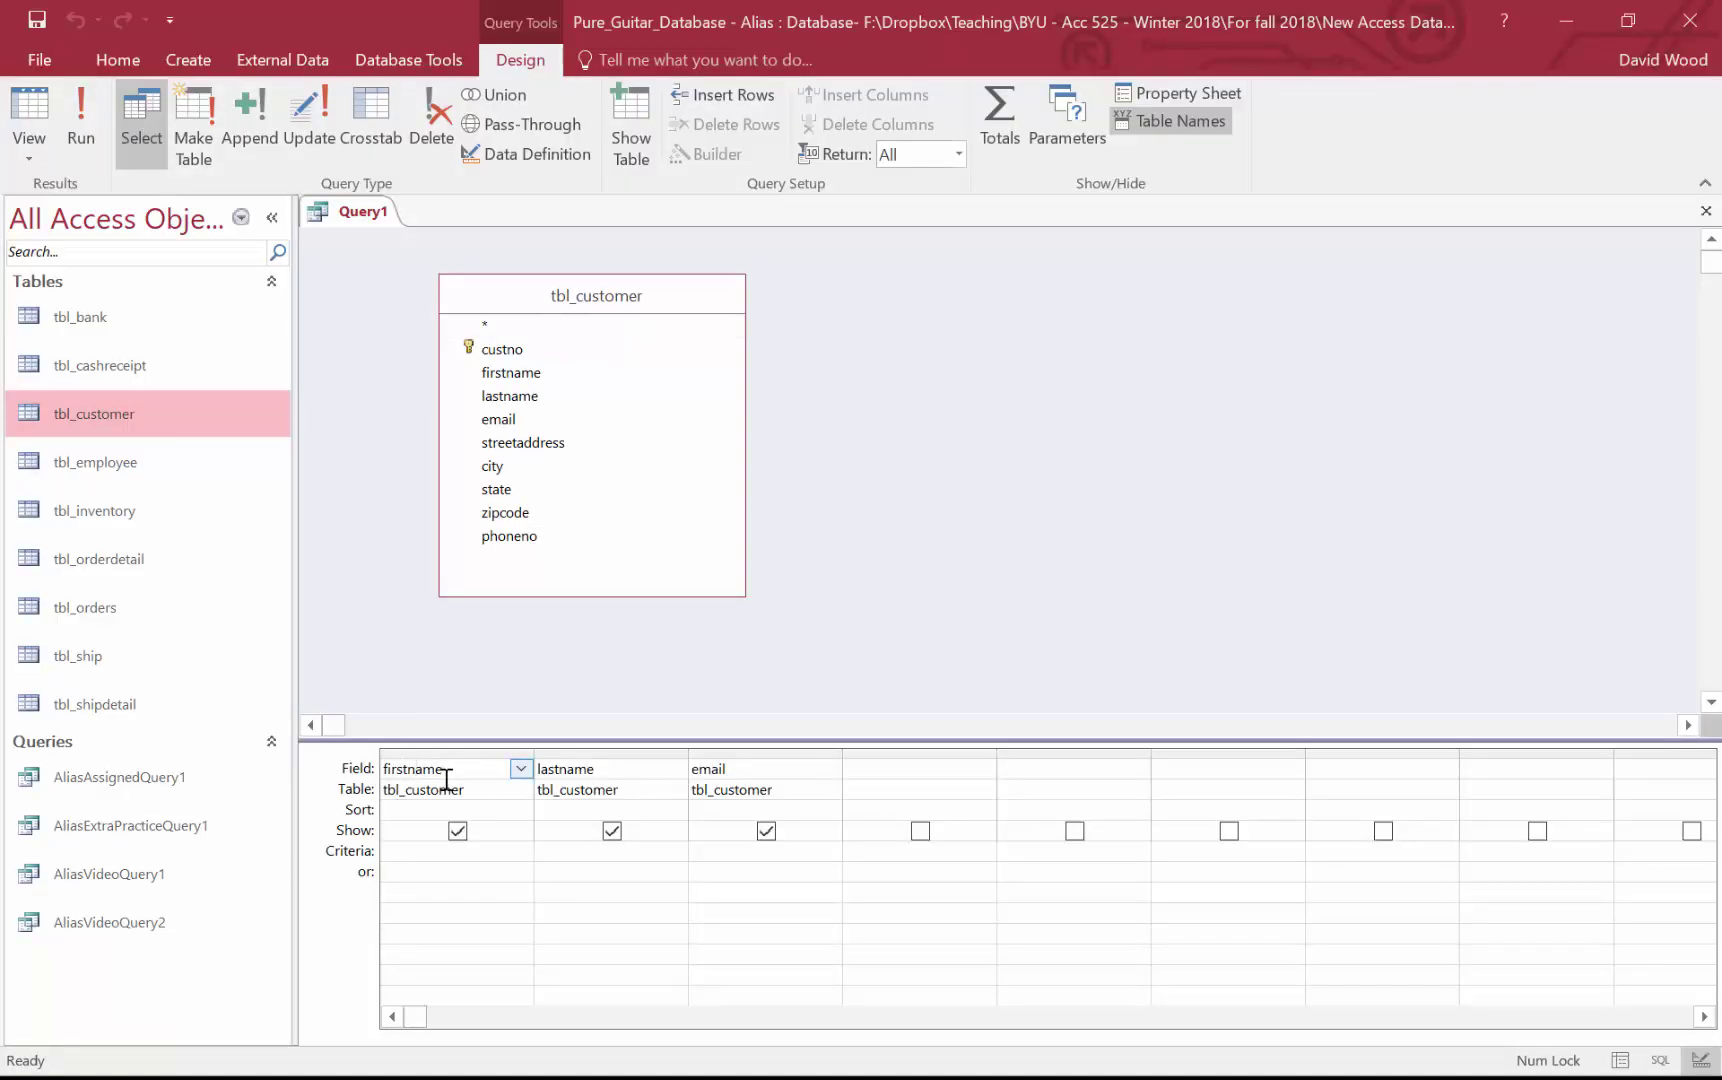
{"action": "left_click", "coordinate": [446, 777]}
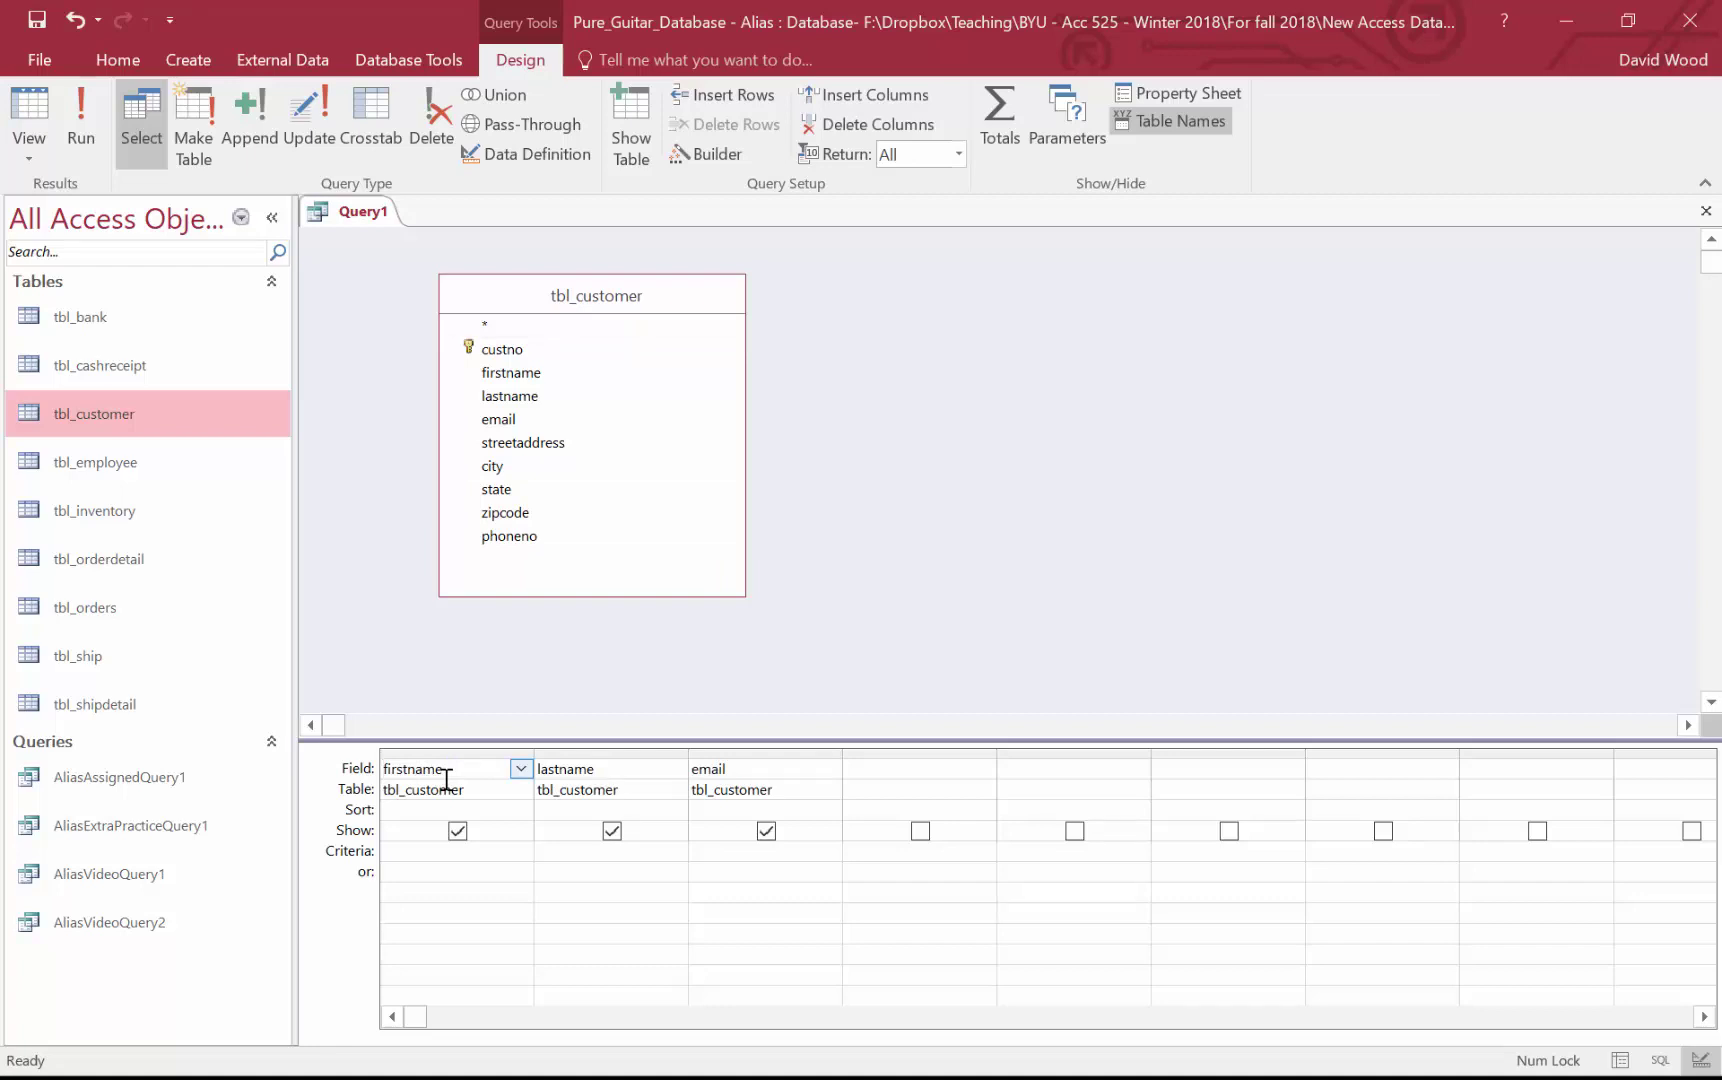
{"action": "type", "text": "First_Name:"}
{"action": "double_click", "coordinate": [534, 752]}
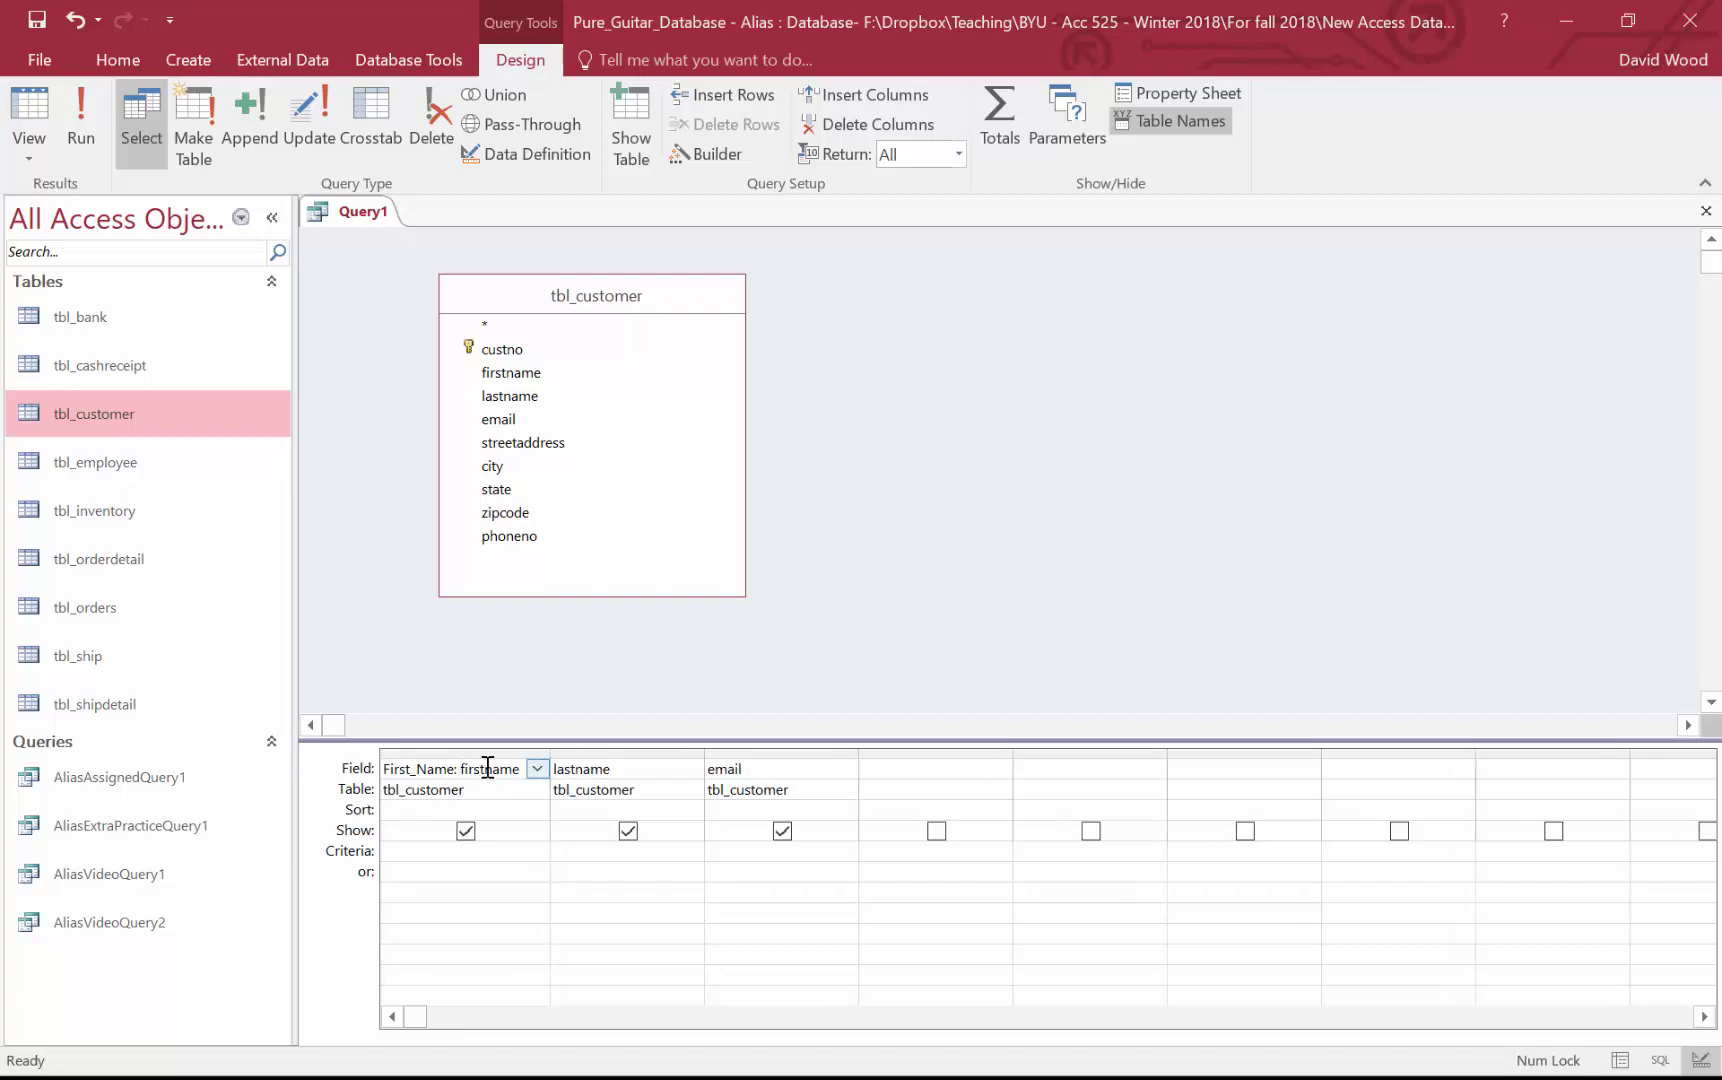
{"action": "left_click", "coordinate": [70, 125]}
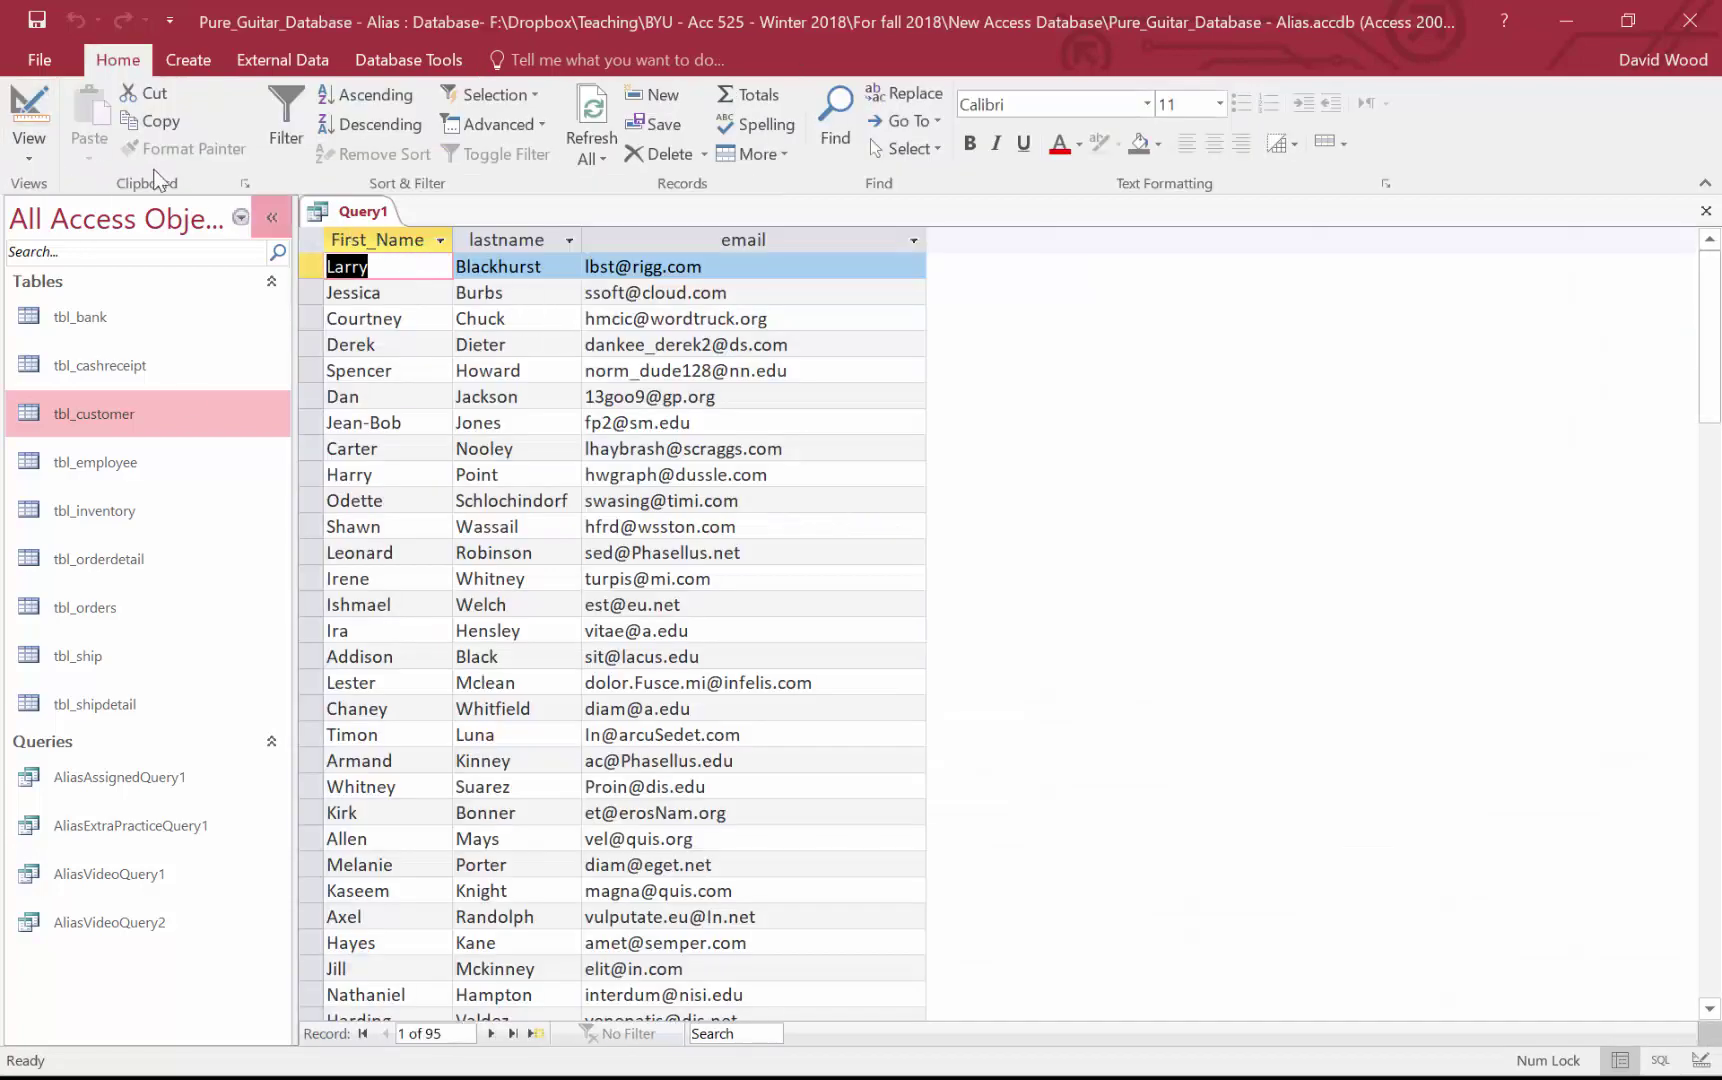
{"action": "left_click", "coordinate": [29, 112]}
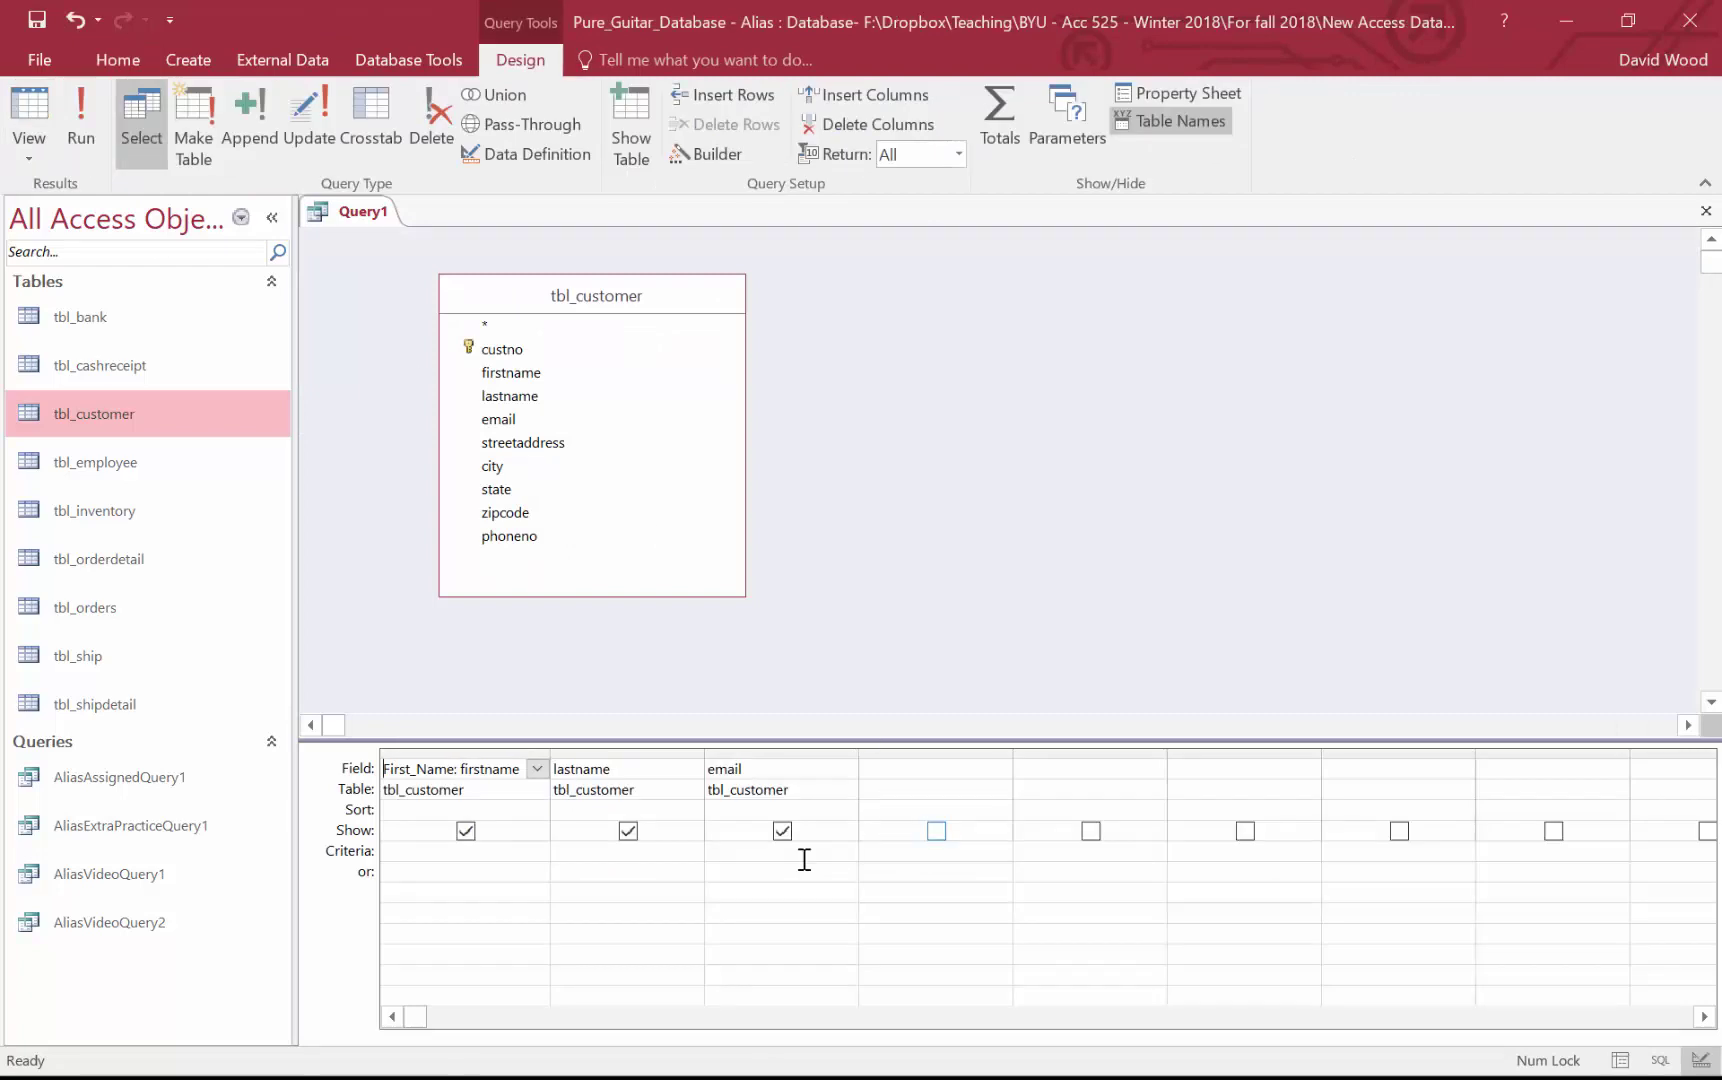
Step: Prefix lastname with 'Last_Name:' and run the query to see the new headings
{"action": "left_click", "coordinate": [559, 768]}
{"action": "type", "text": "Last_Name"}
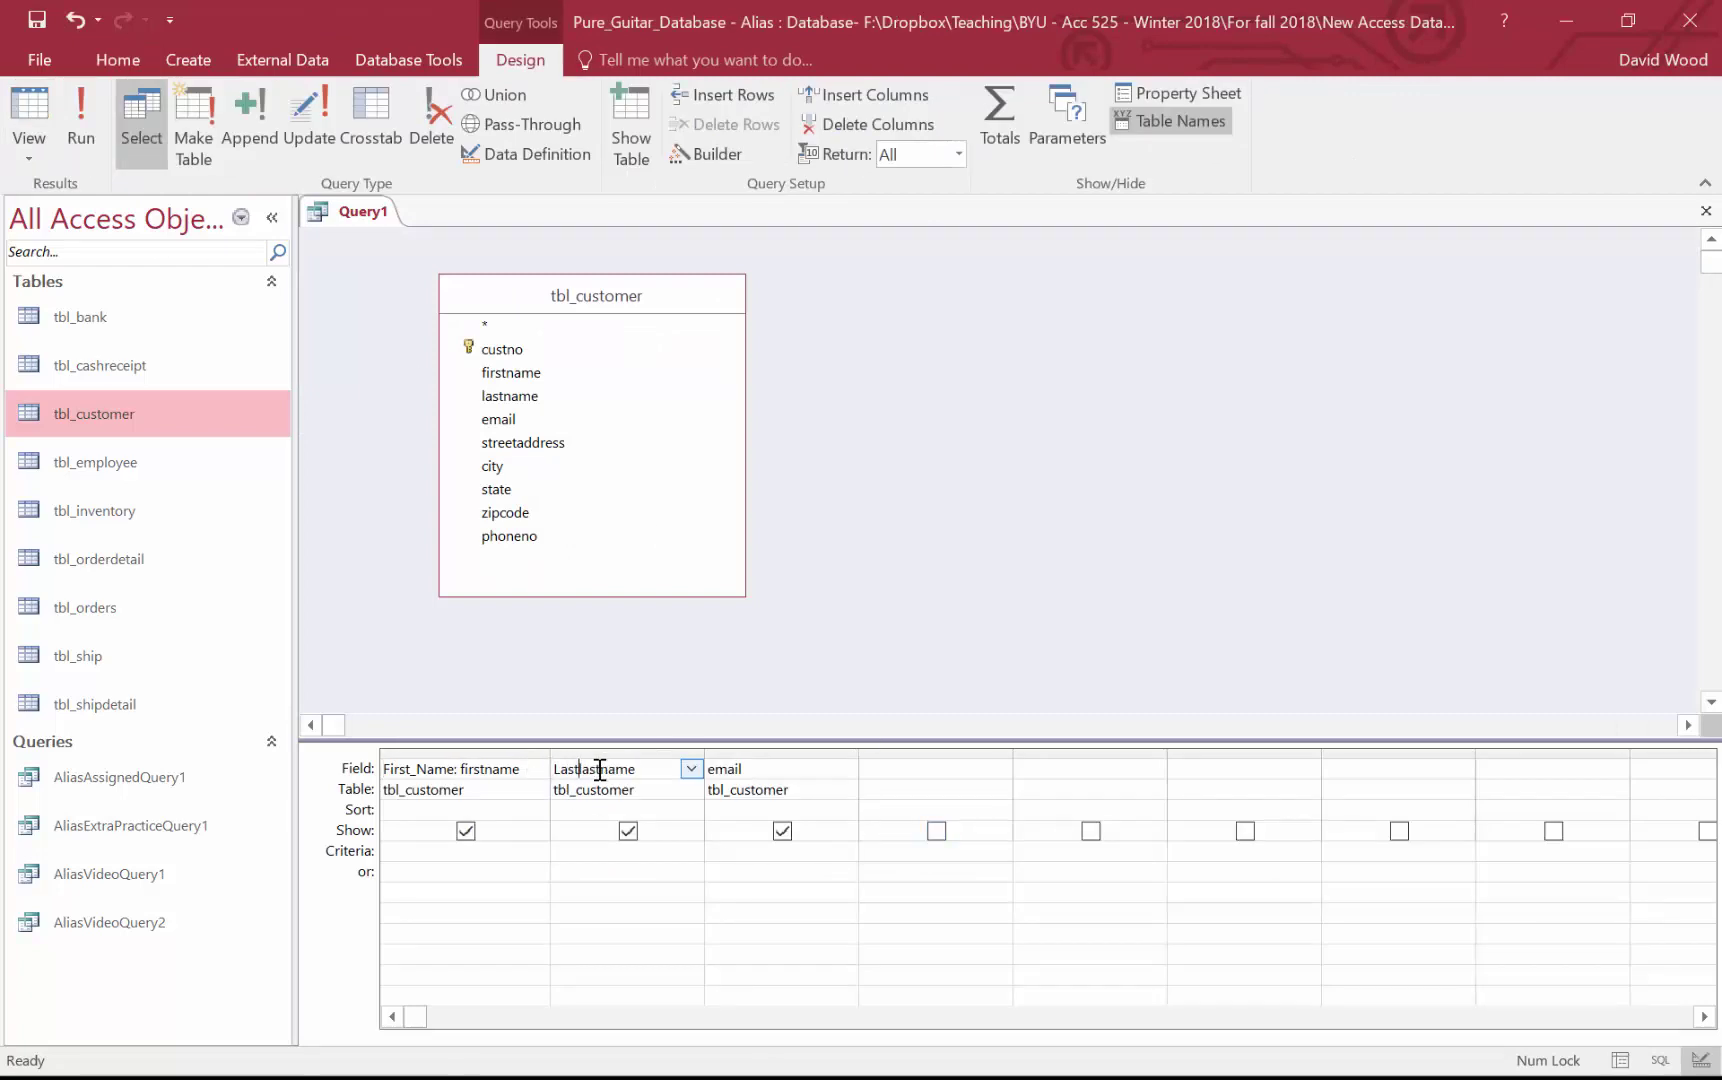
{"action": "type", "text": ":"}
{"action": "left_click", "coordinate": [36, 108]}
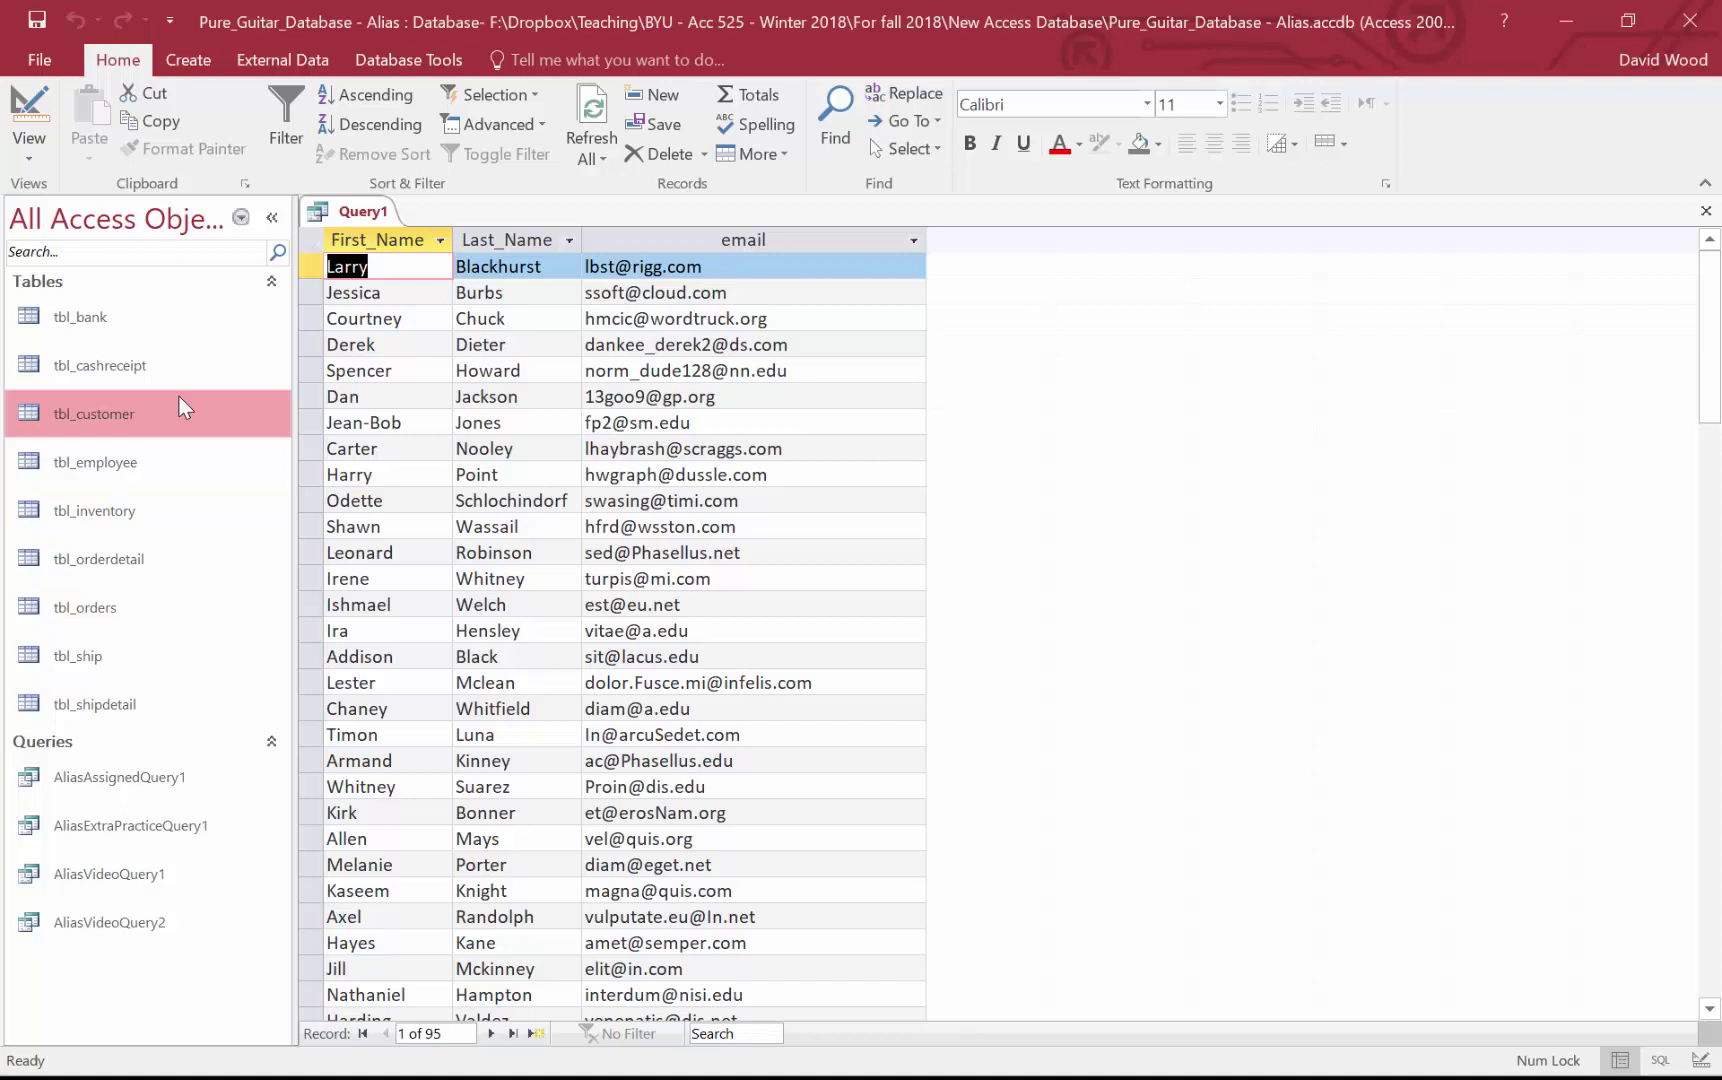
{"action": "double_click", "coordinate": [101, 706]}
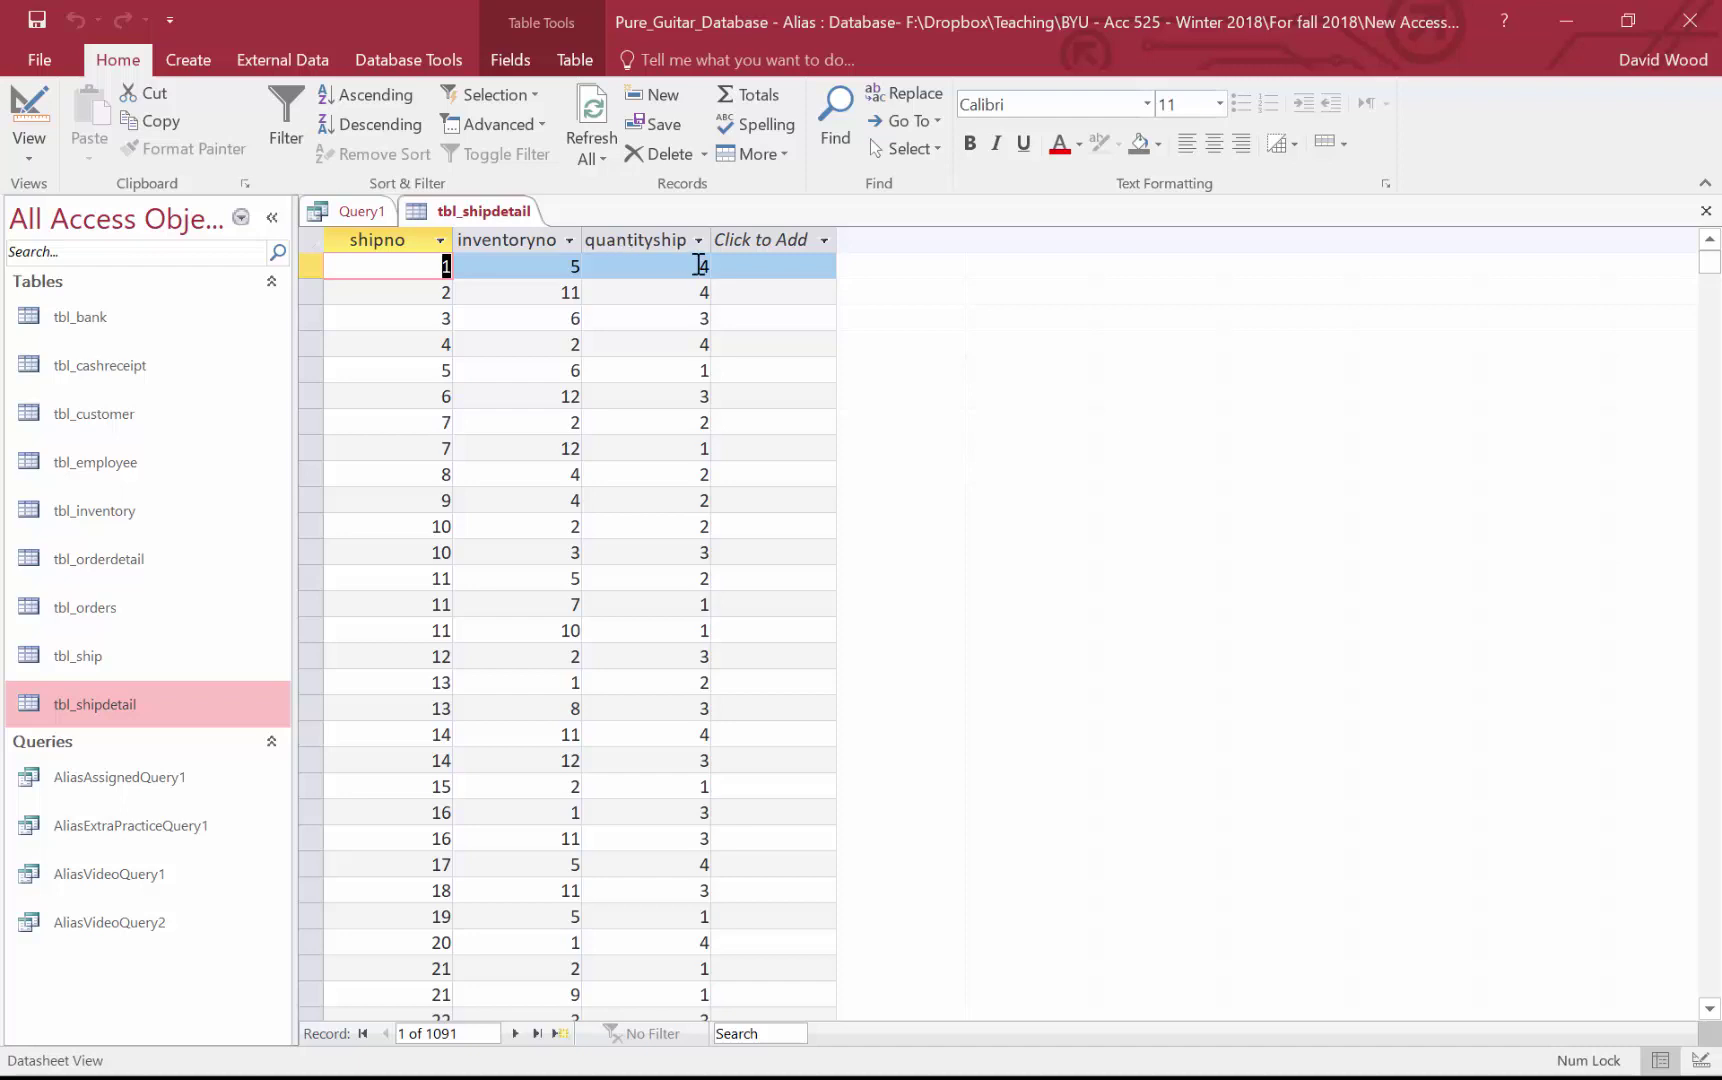
{"action": "left_click", "coordinate": [1706, 211]}
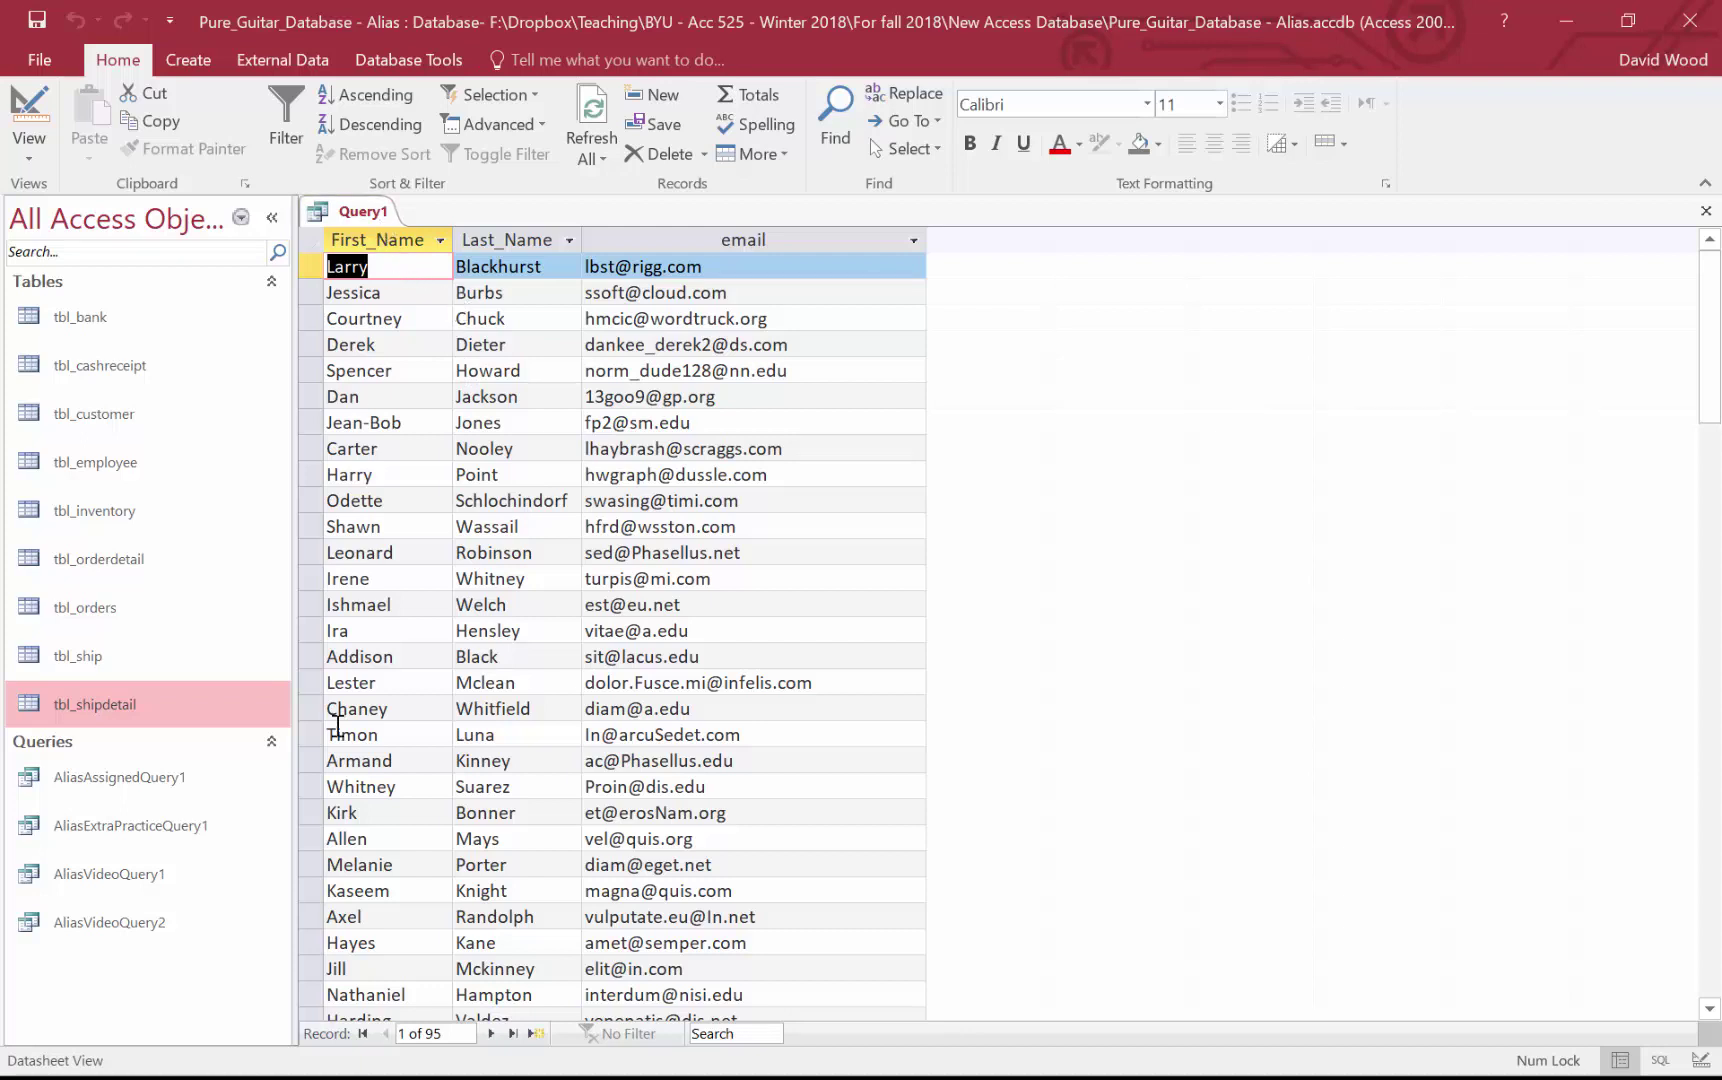
{"action": "right_click", "coordinate": [147, 874]}
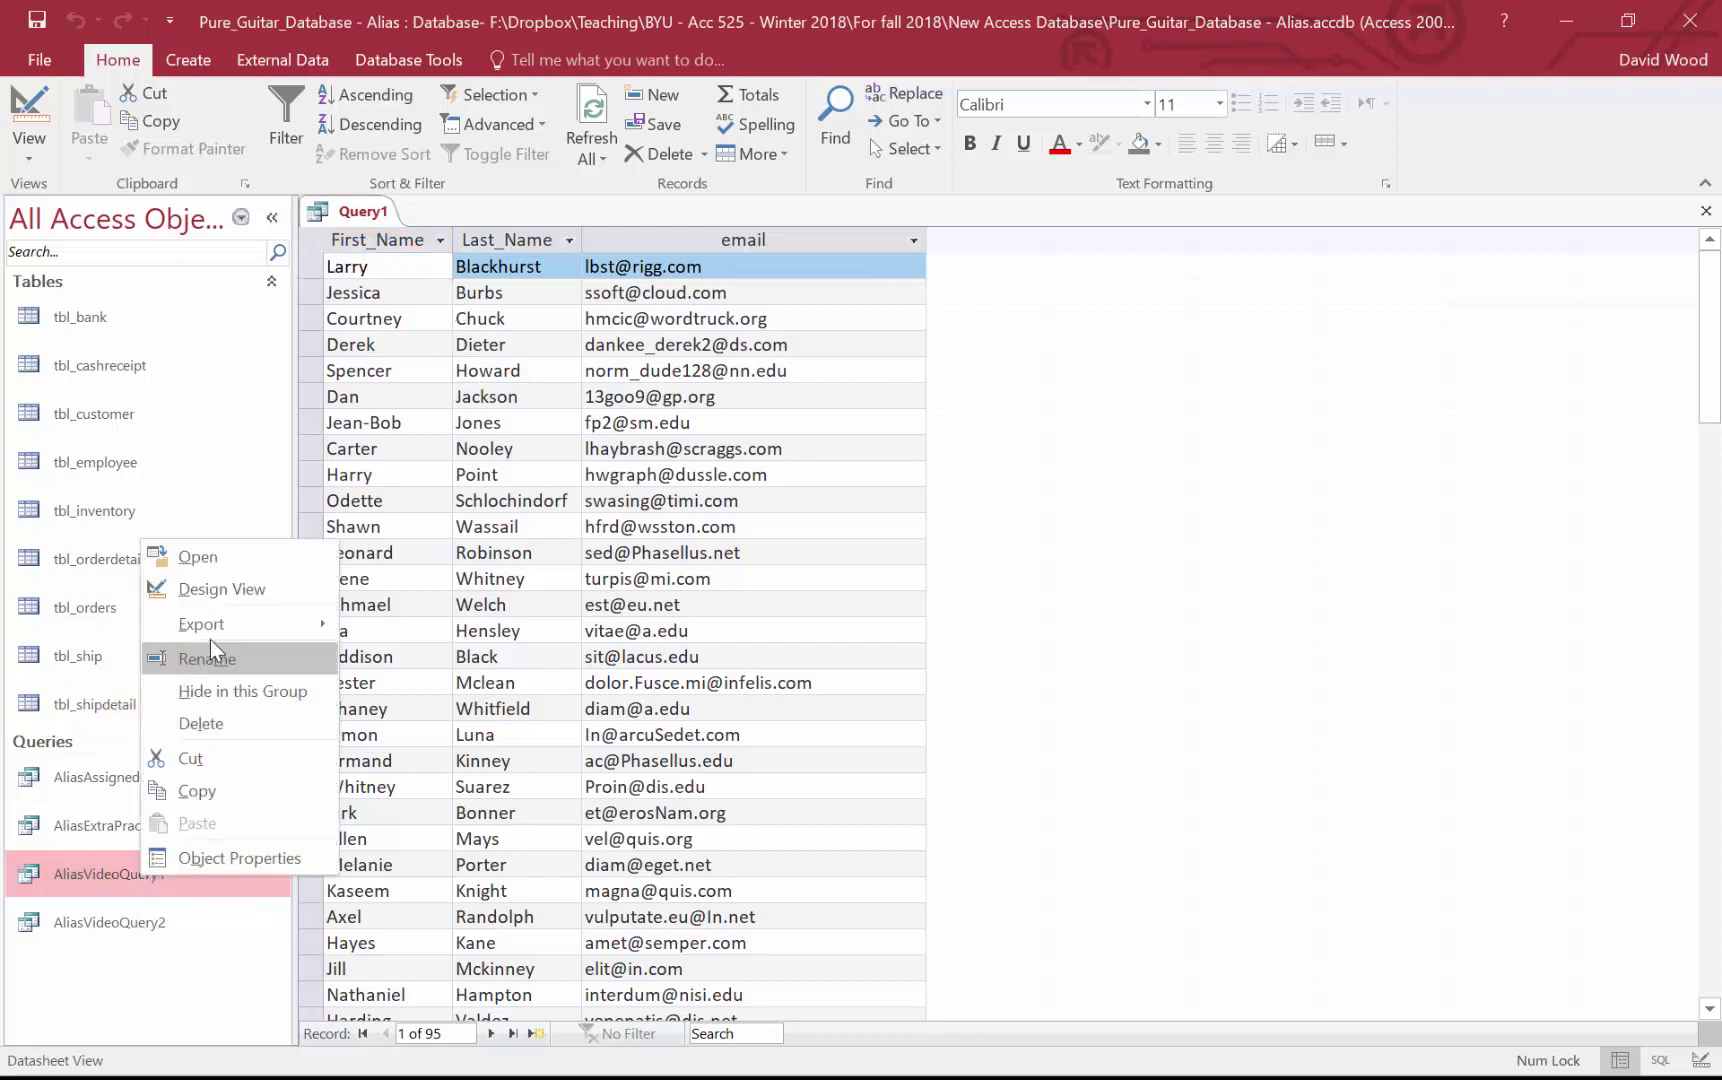
{"action": "left_click", "coordinate": [221, 590]}
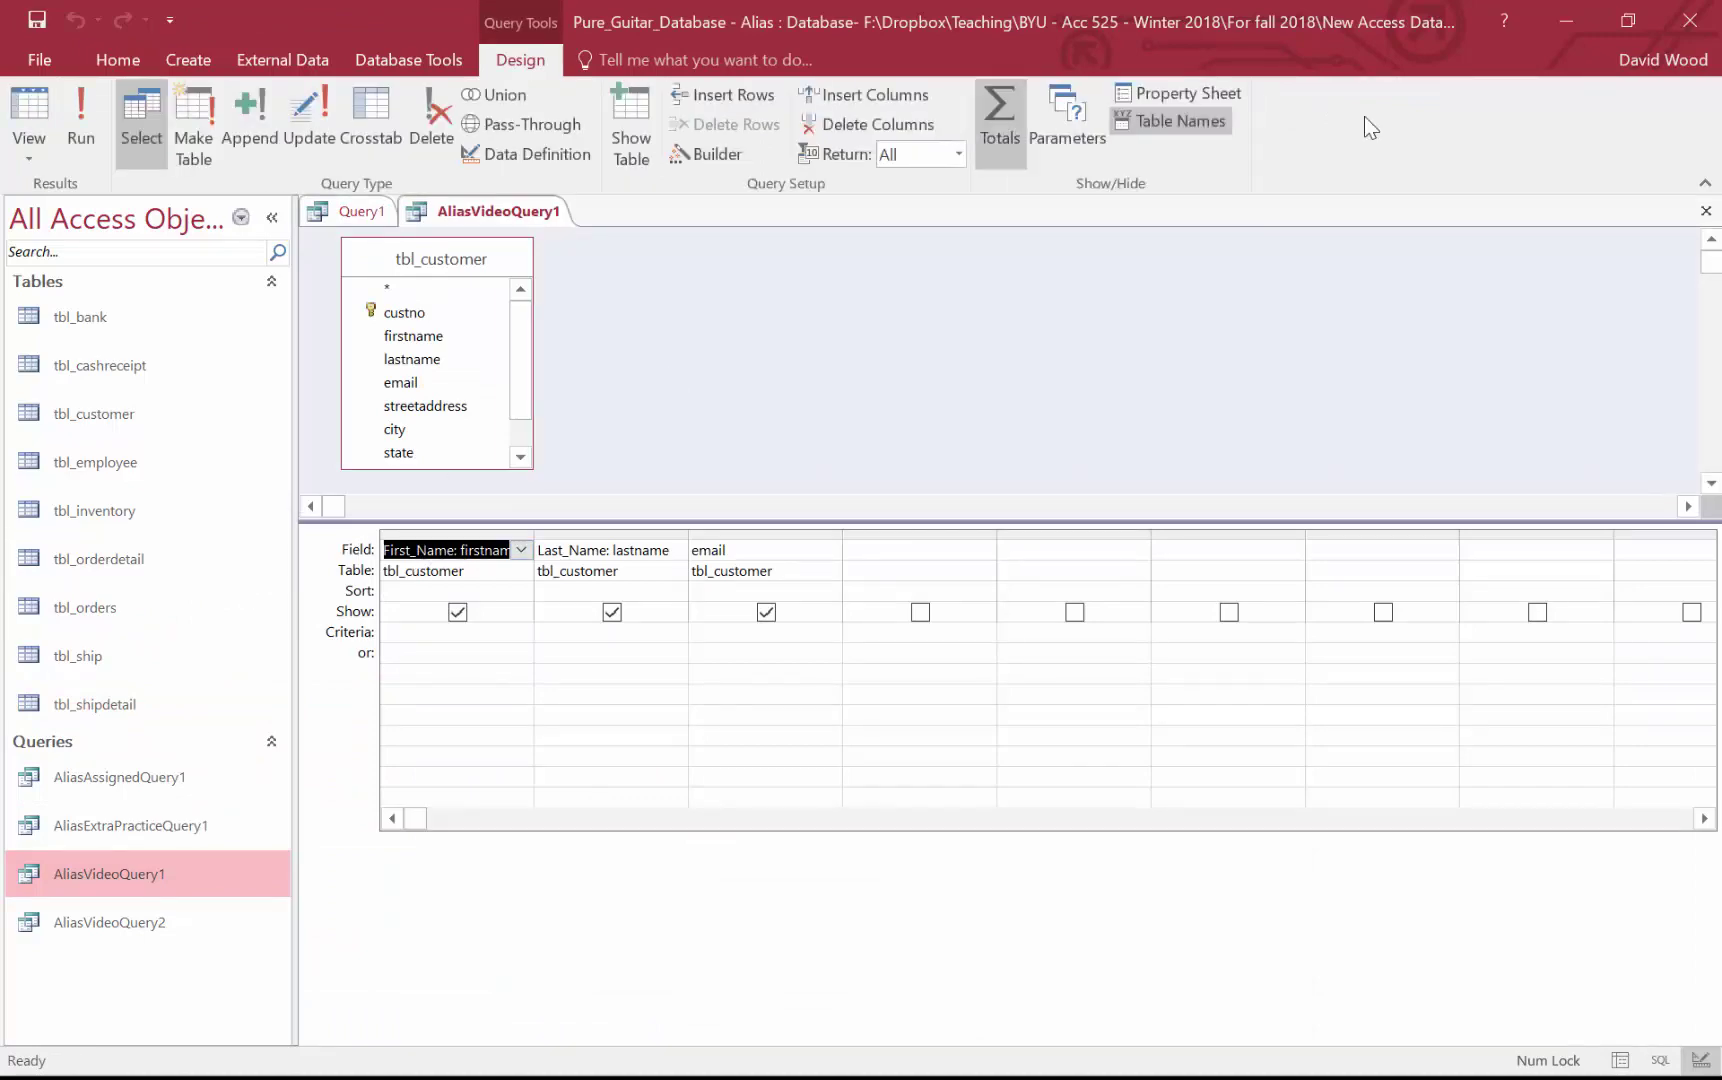
{"action": "left_click", "coordinate": [1706, 210]}
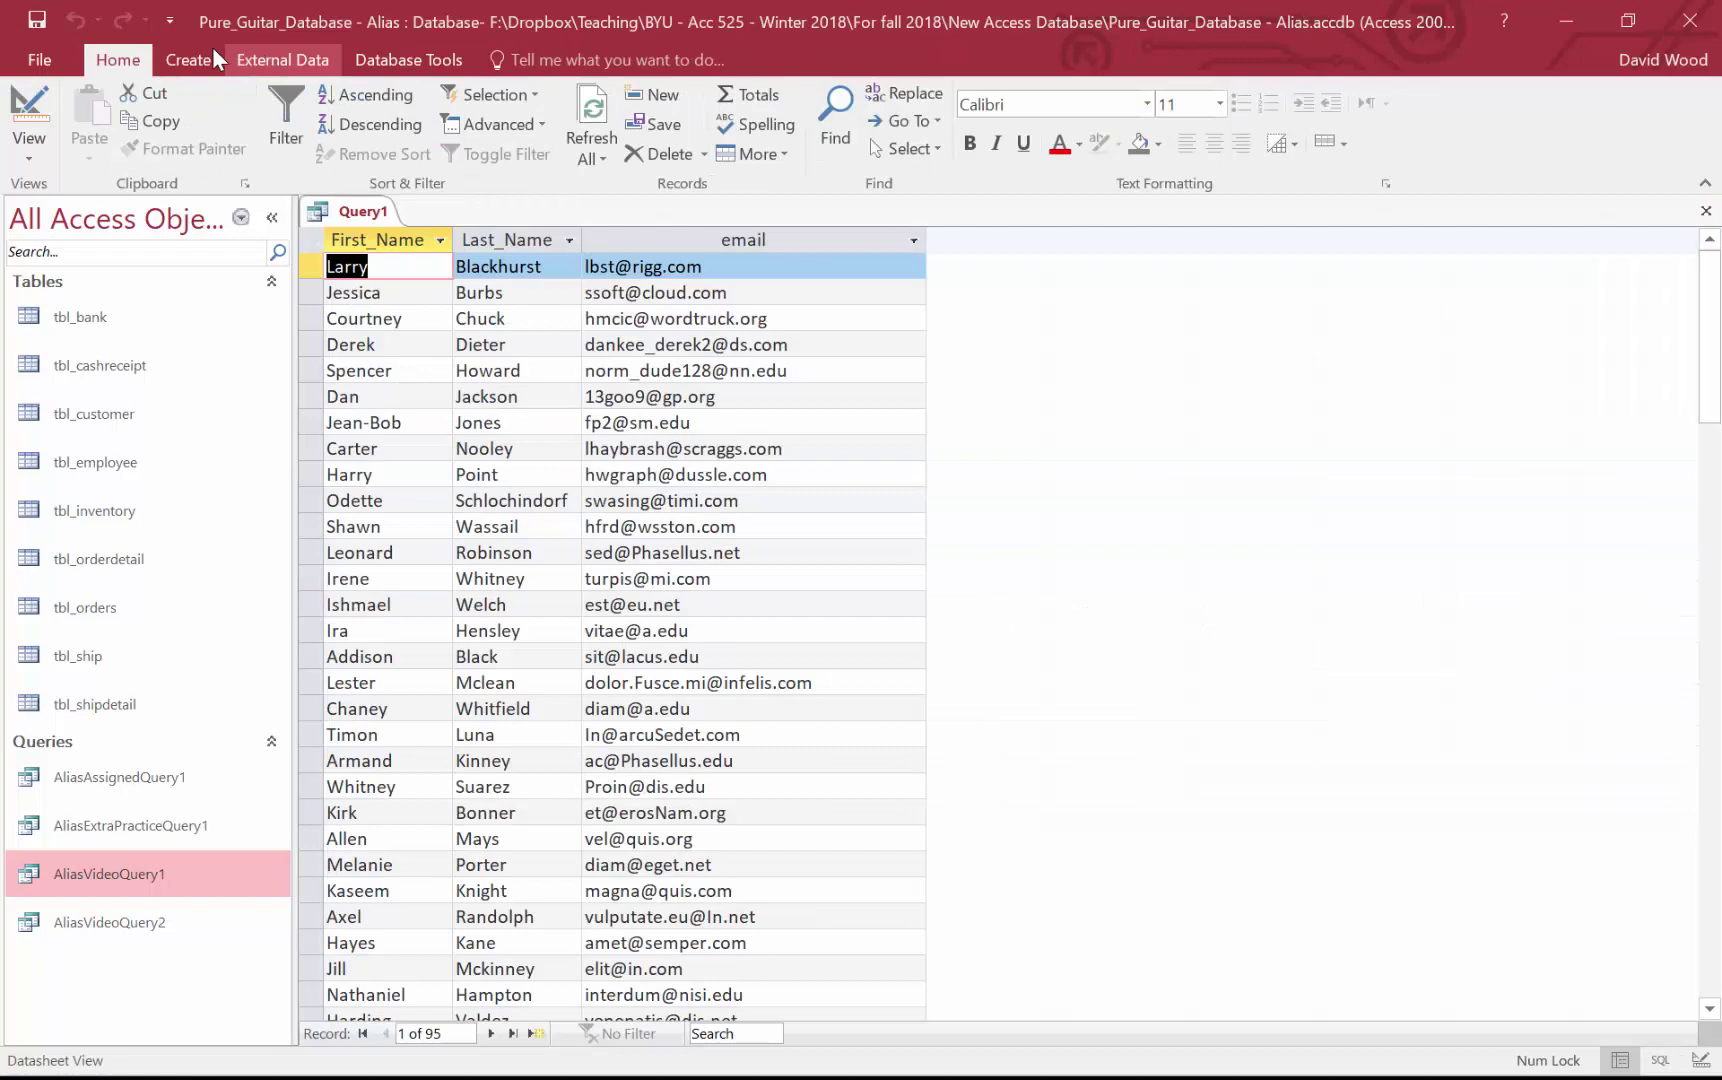
{"action": "left_click", "coordinate": [200, 59]}
{"action": "left_click", "coordinate": [390, 115]}
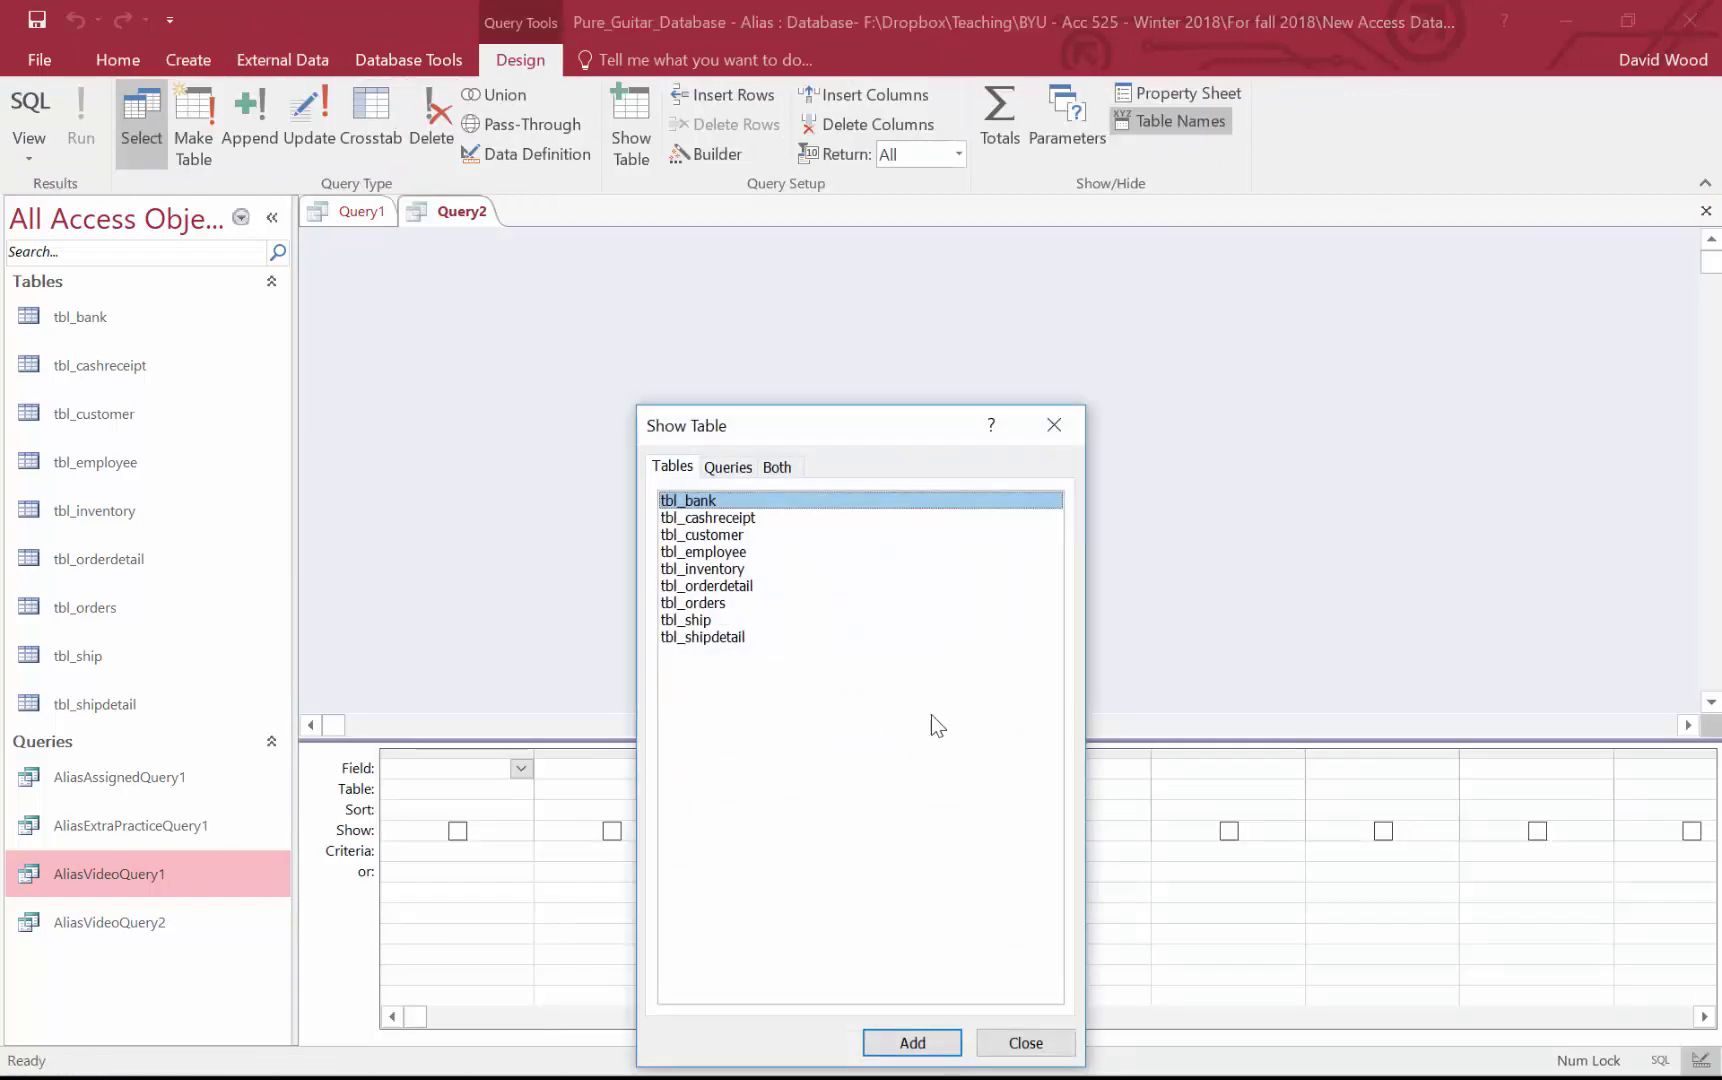
{"action": "left_click", "coordinate": [1052, 427]}
{"action": "left_click_drag", "start_coordinate": [100, 885], "coordinate": [465, 343]}
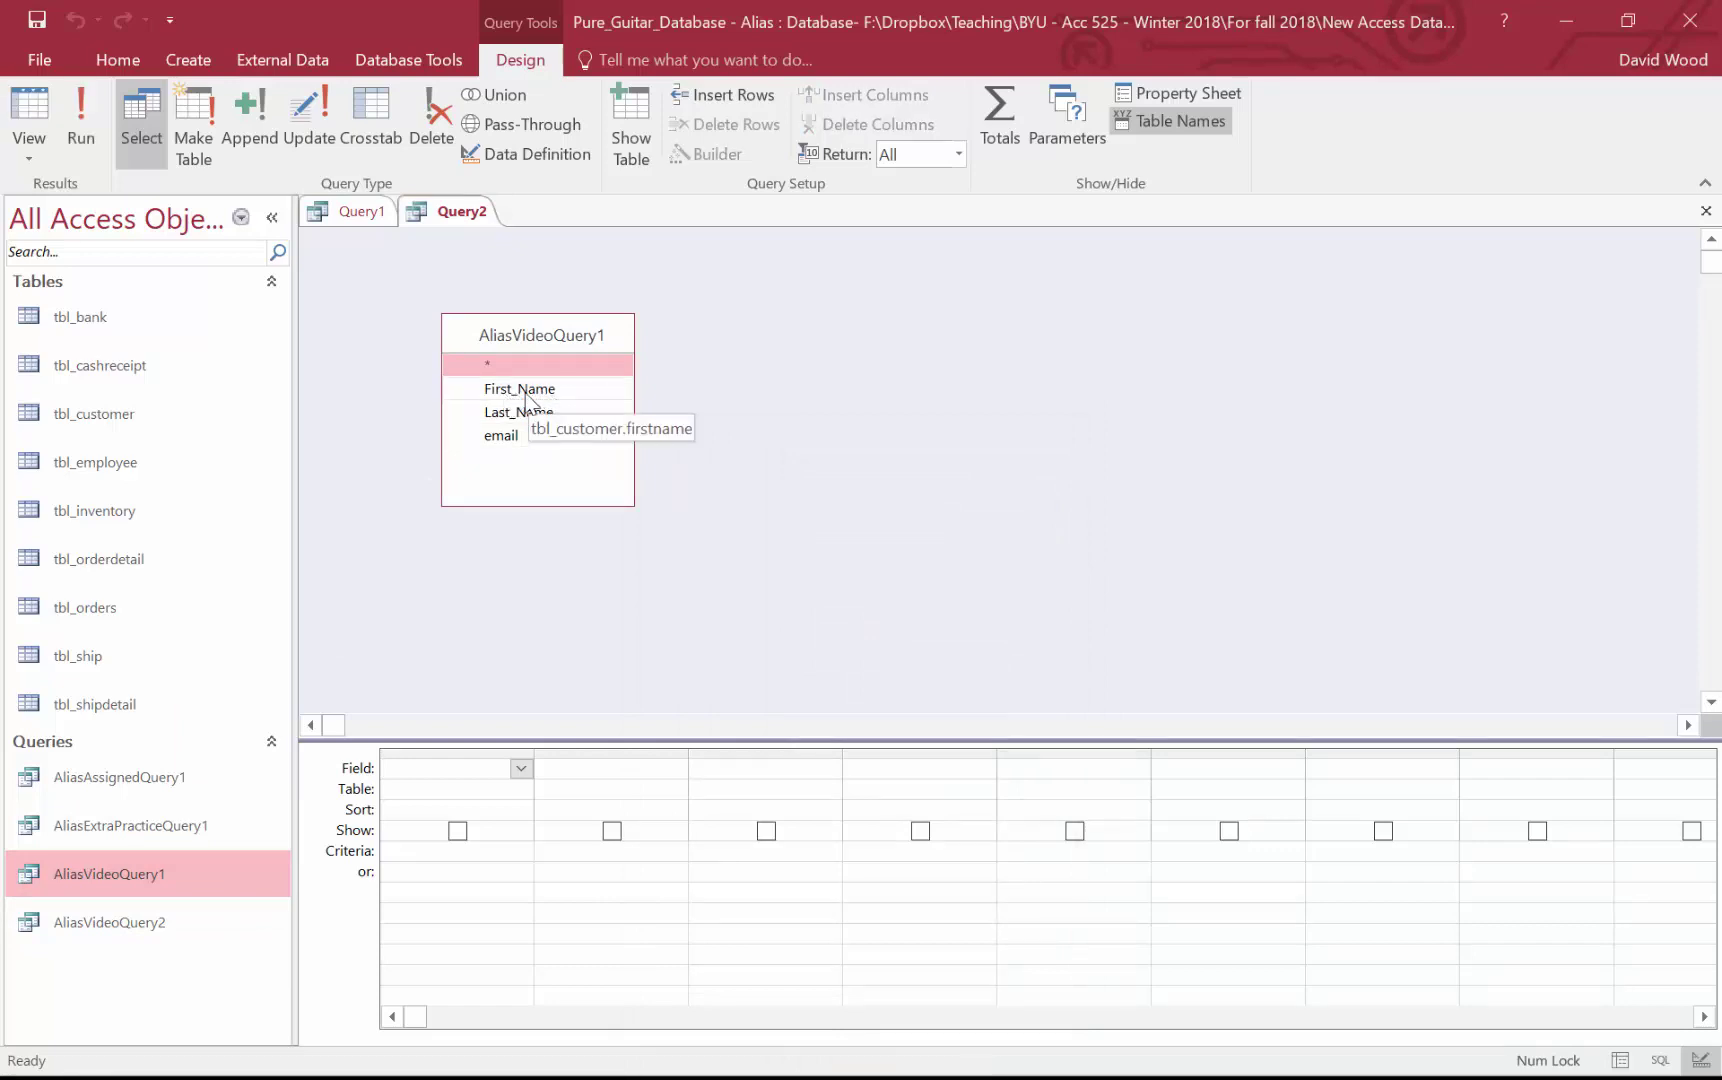
{"action": "left_click", "coordinate": [1705, 212]}
{"action": "left_click", "coordinate": [870, 625]}
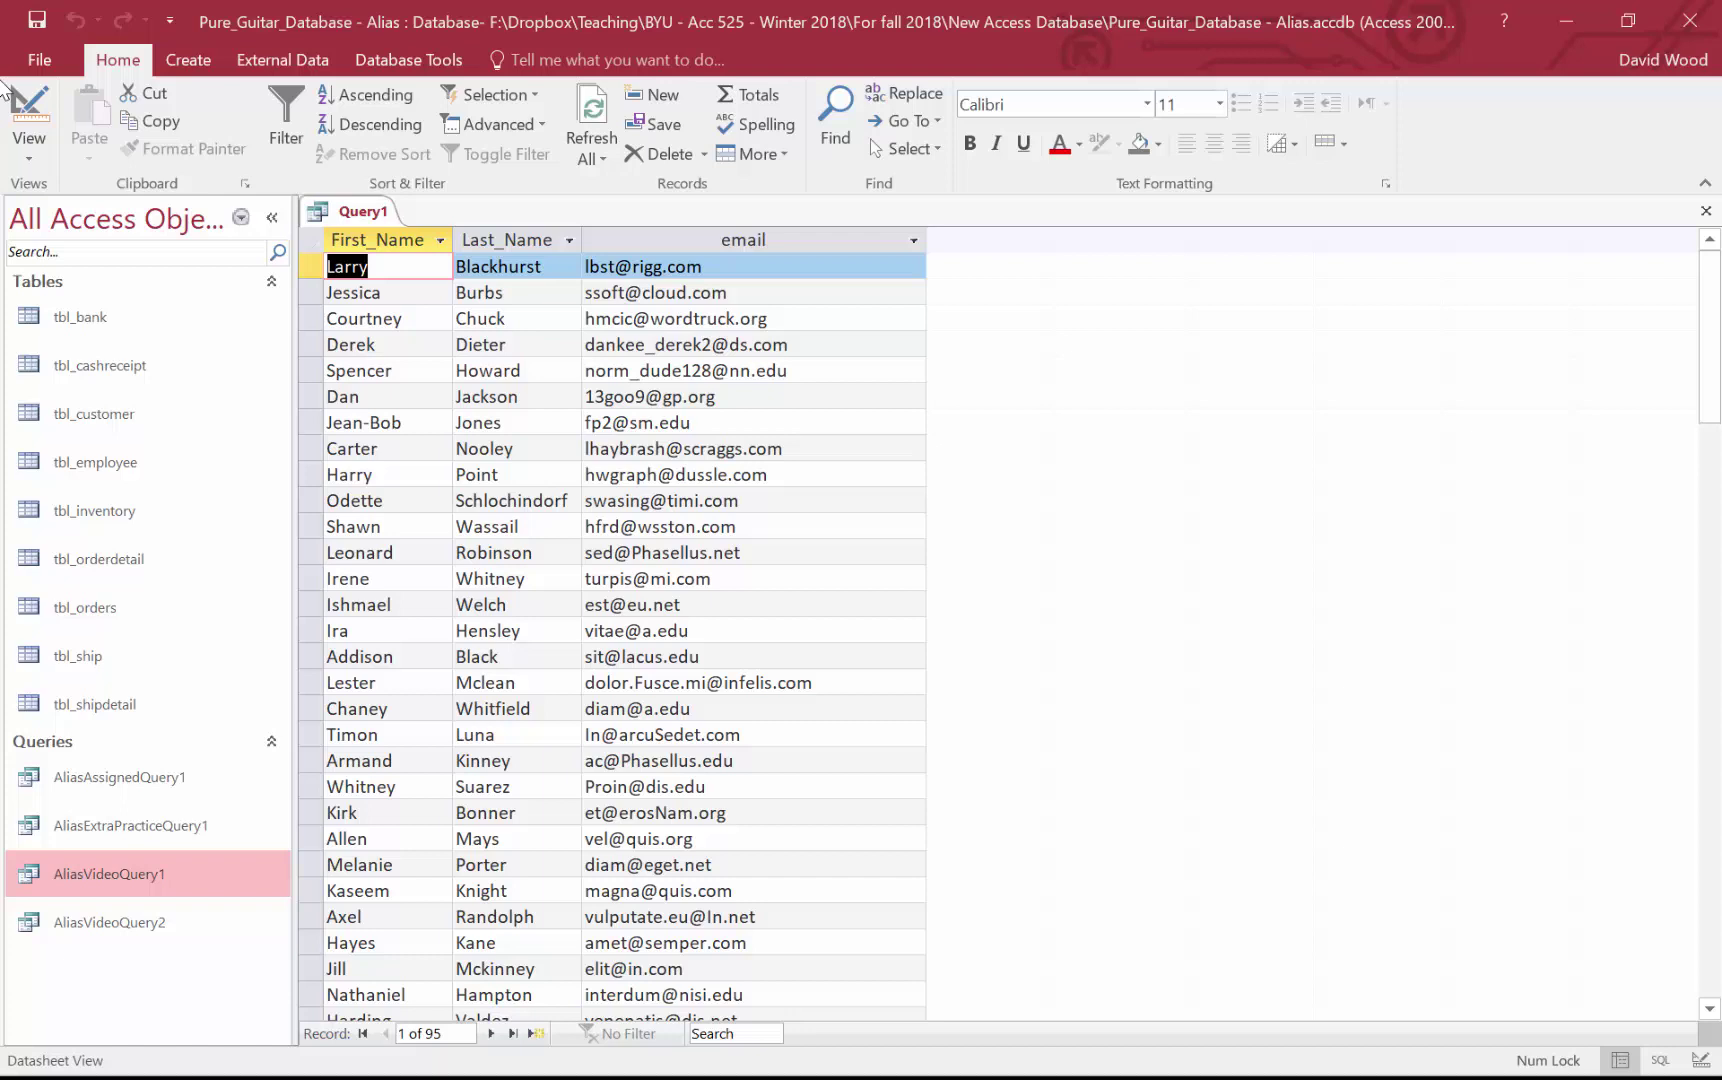
Step: Replace the First_Name field with an expression joining firstname, a space and lastname
{"action": "left_click", "coordinate": [29, 108]}
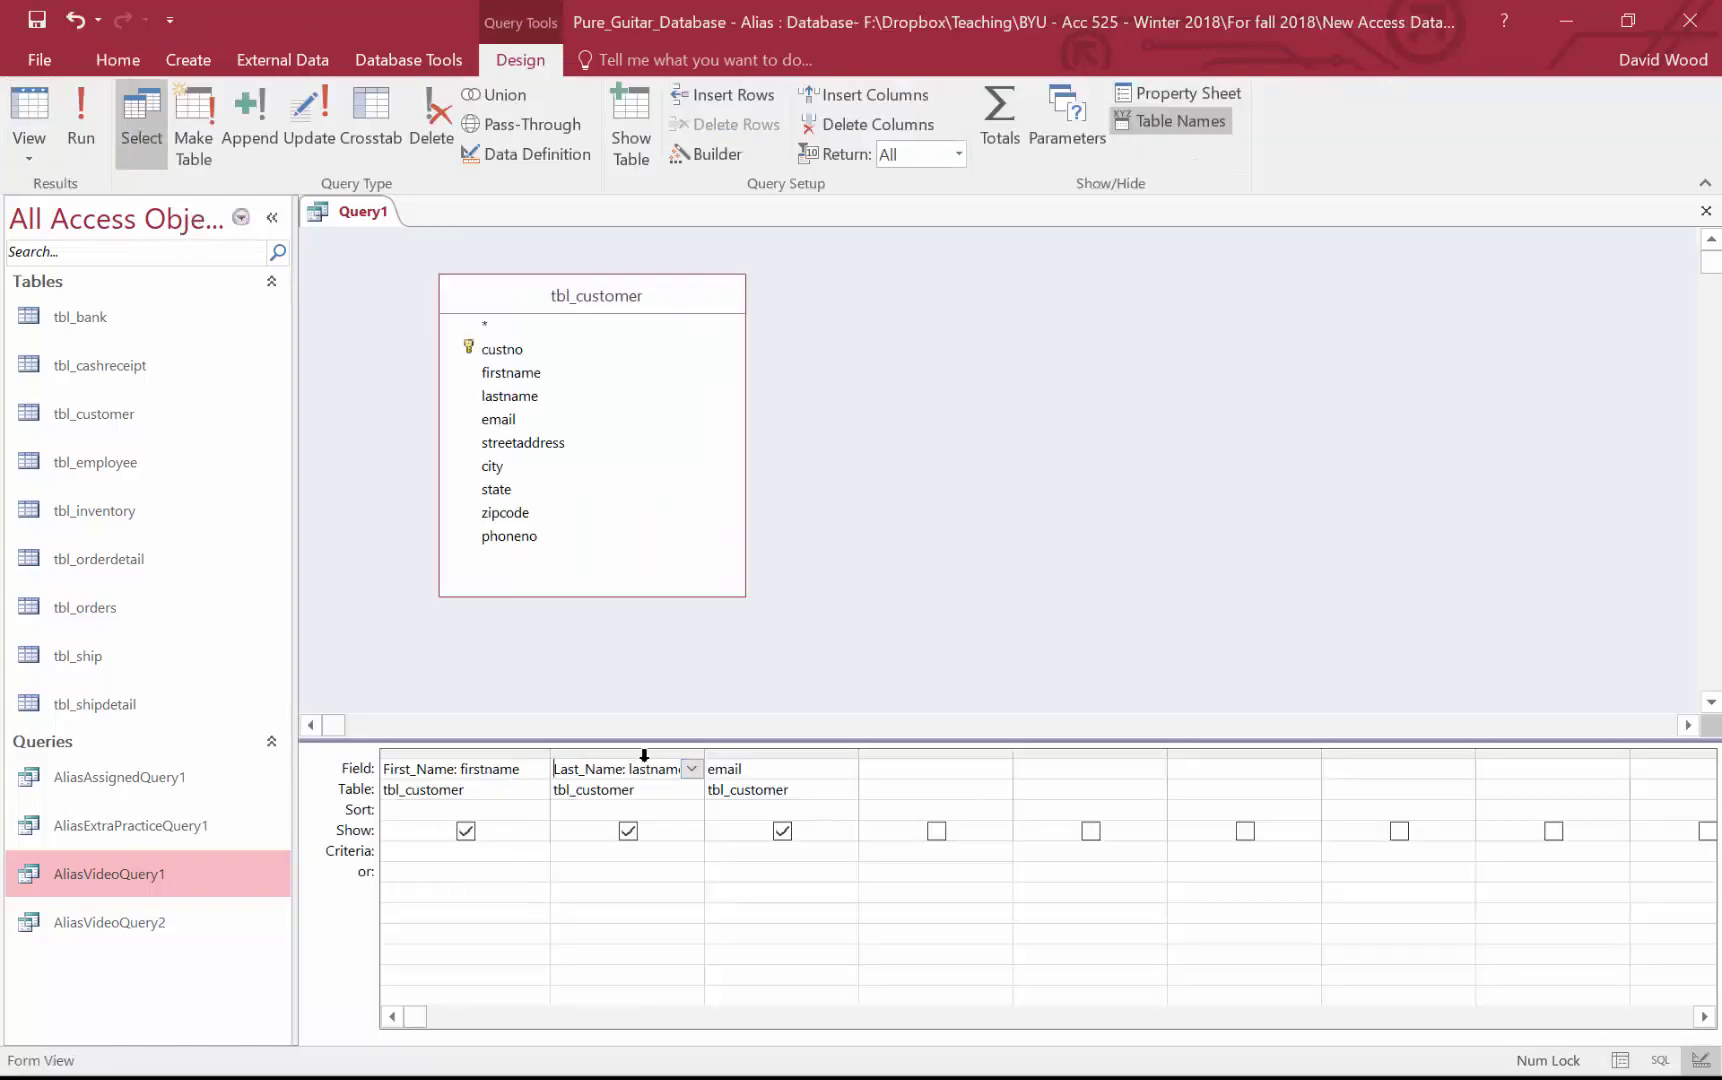
{"action": "double_click", "coordinate": [704, 757]}
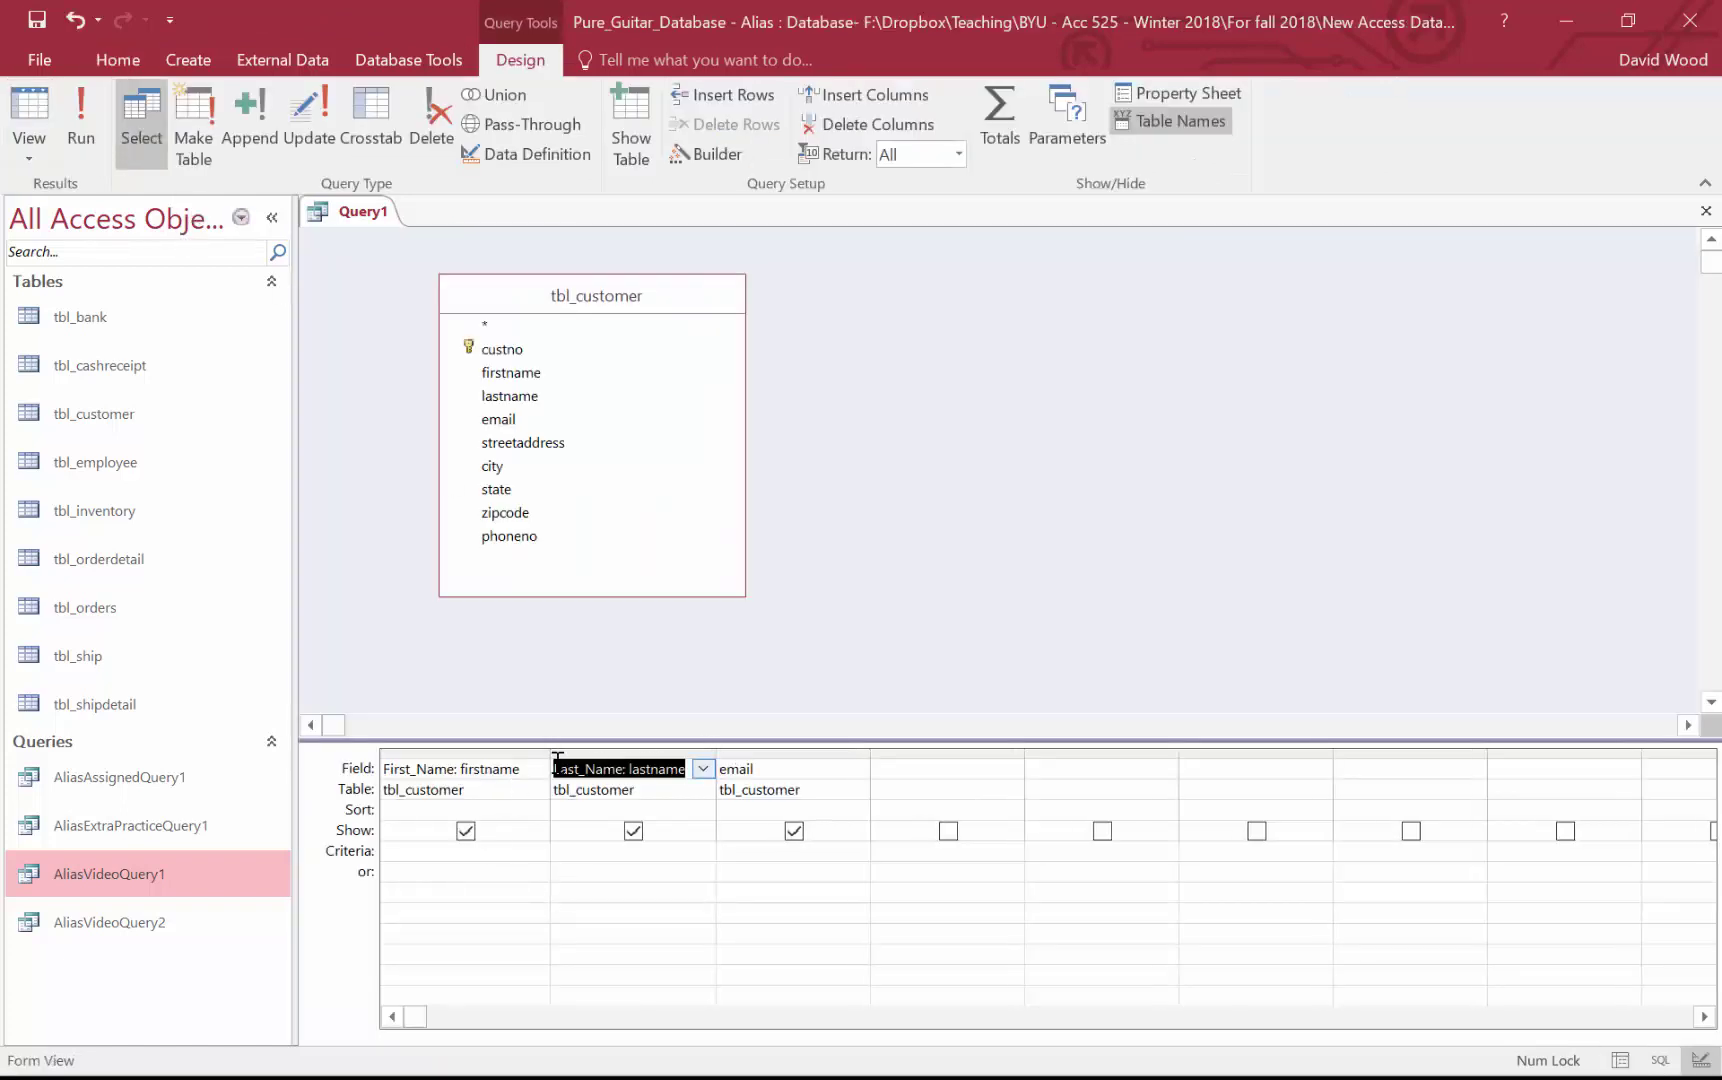
{"action": "left_click", "coordinate": [538, 768]}
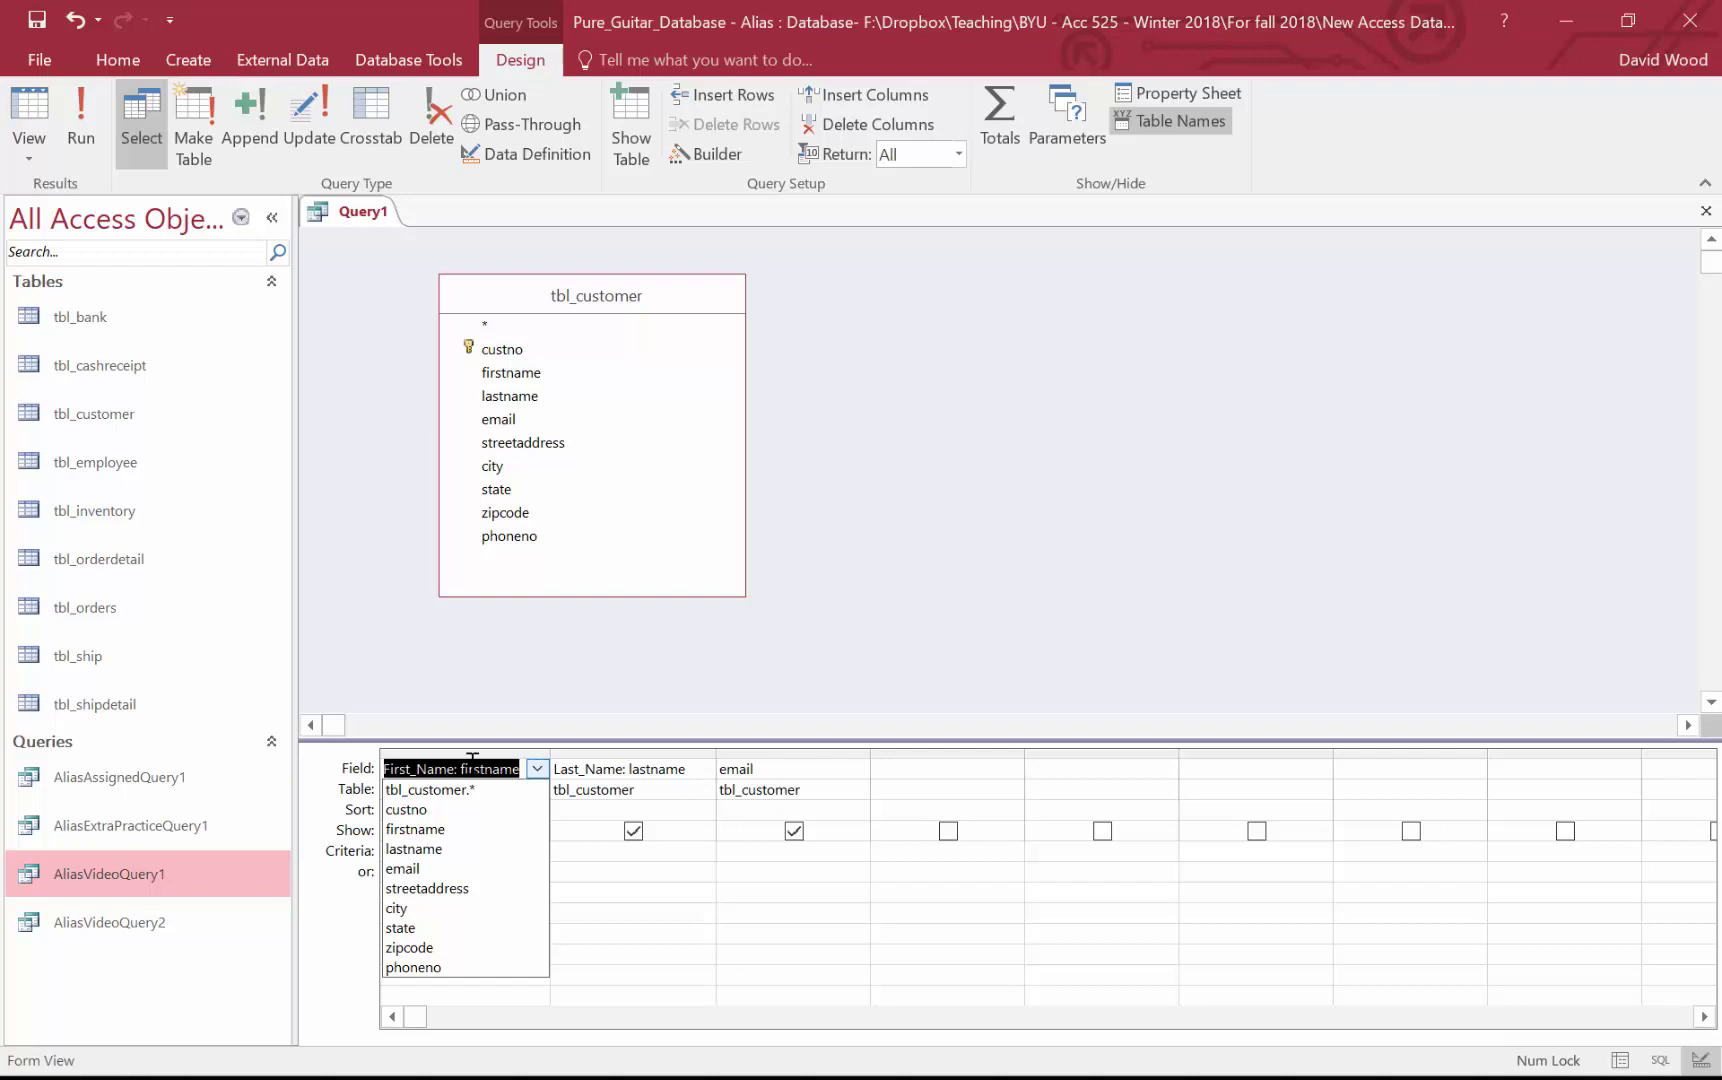
{"action": "key", "text": "Delete"}
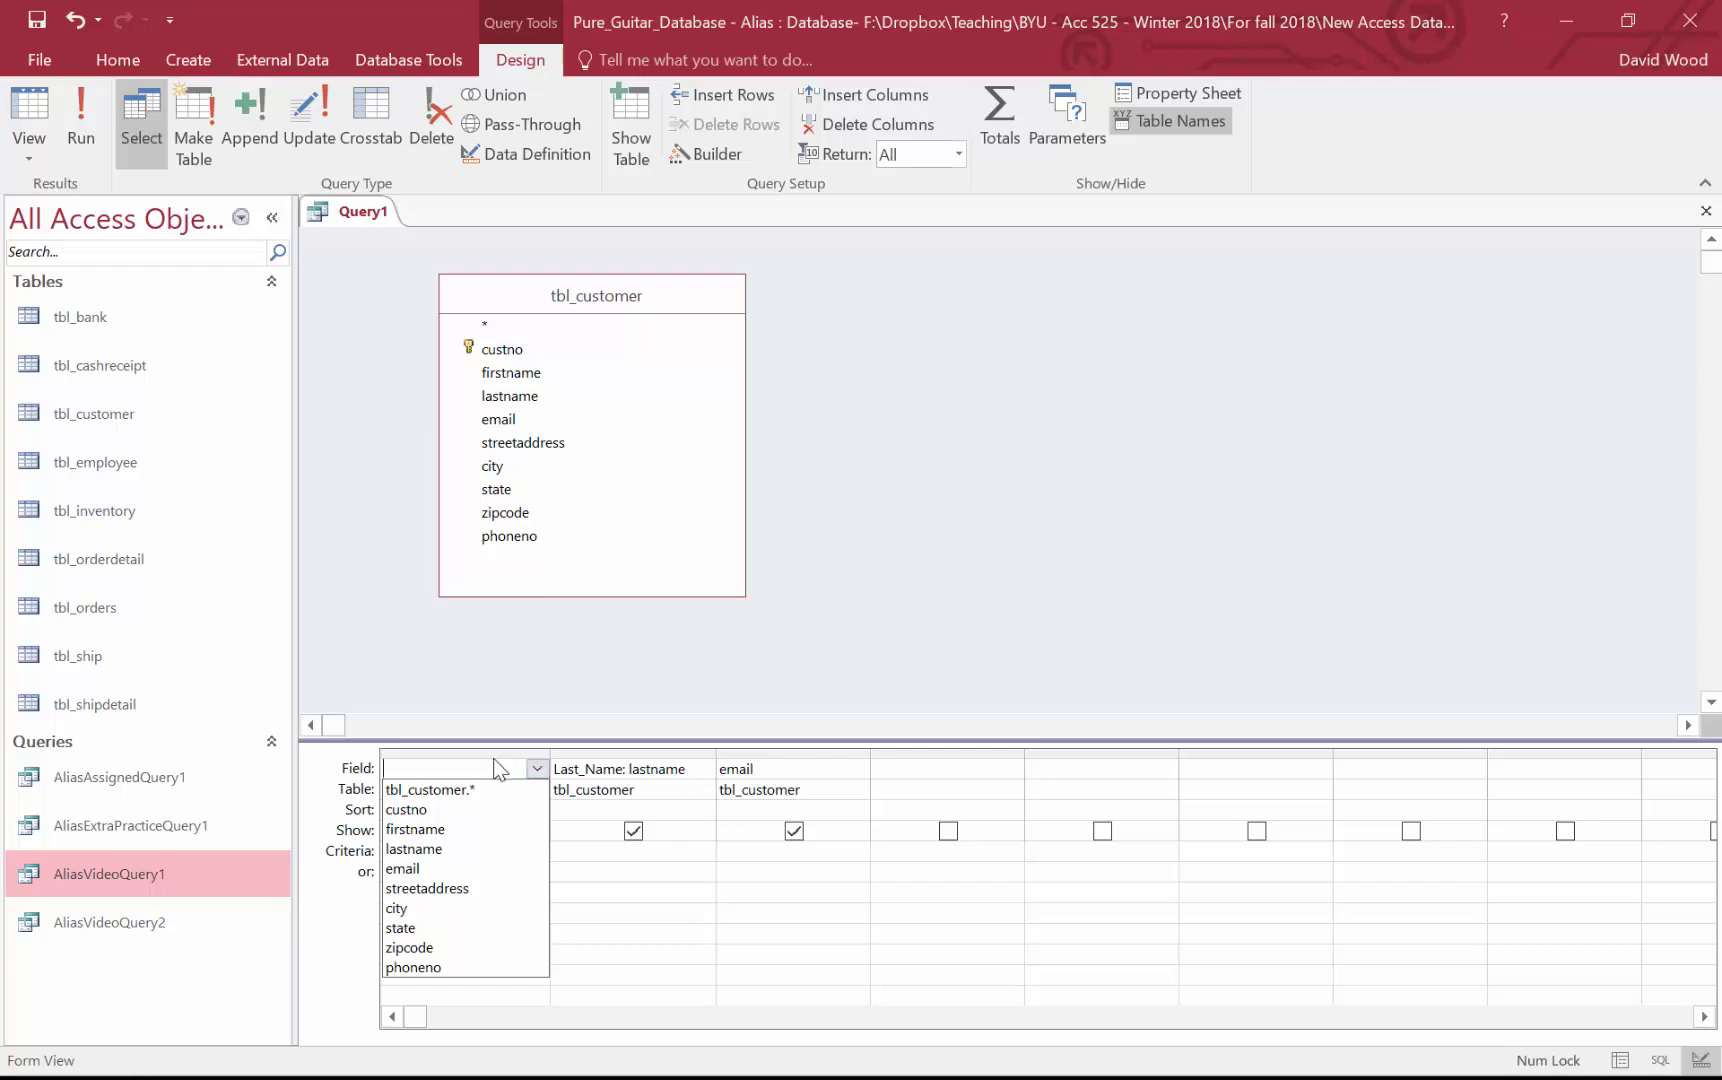
{"action": "type", "text": "firstname"}
{"action": "type", "text": "lastname"}
{"action": "key", "text": "Tab"}
Step: Delete the Last_Name column and widen the first column to show the Expr1 expression
{"action": "left_click", "coordinate": [583, 753]}
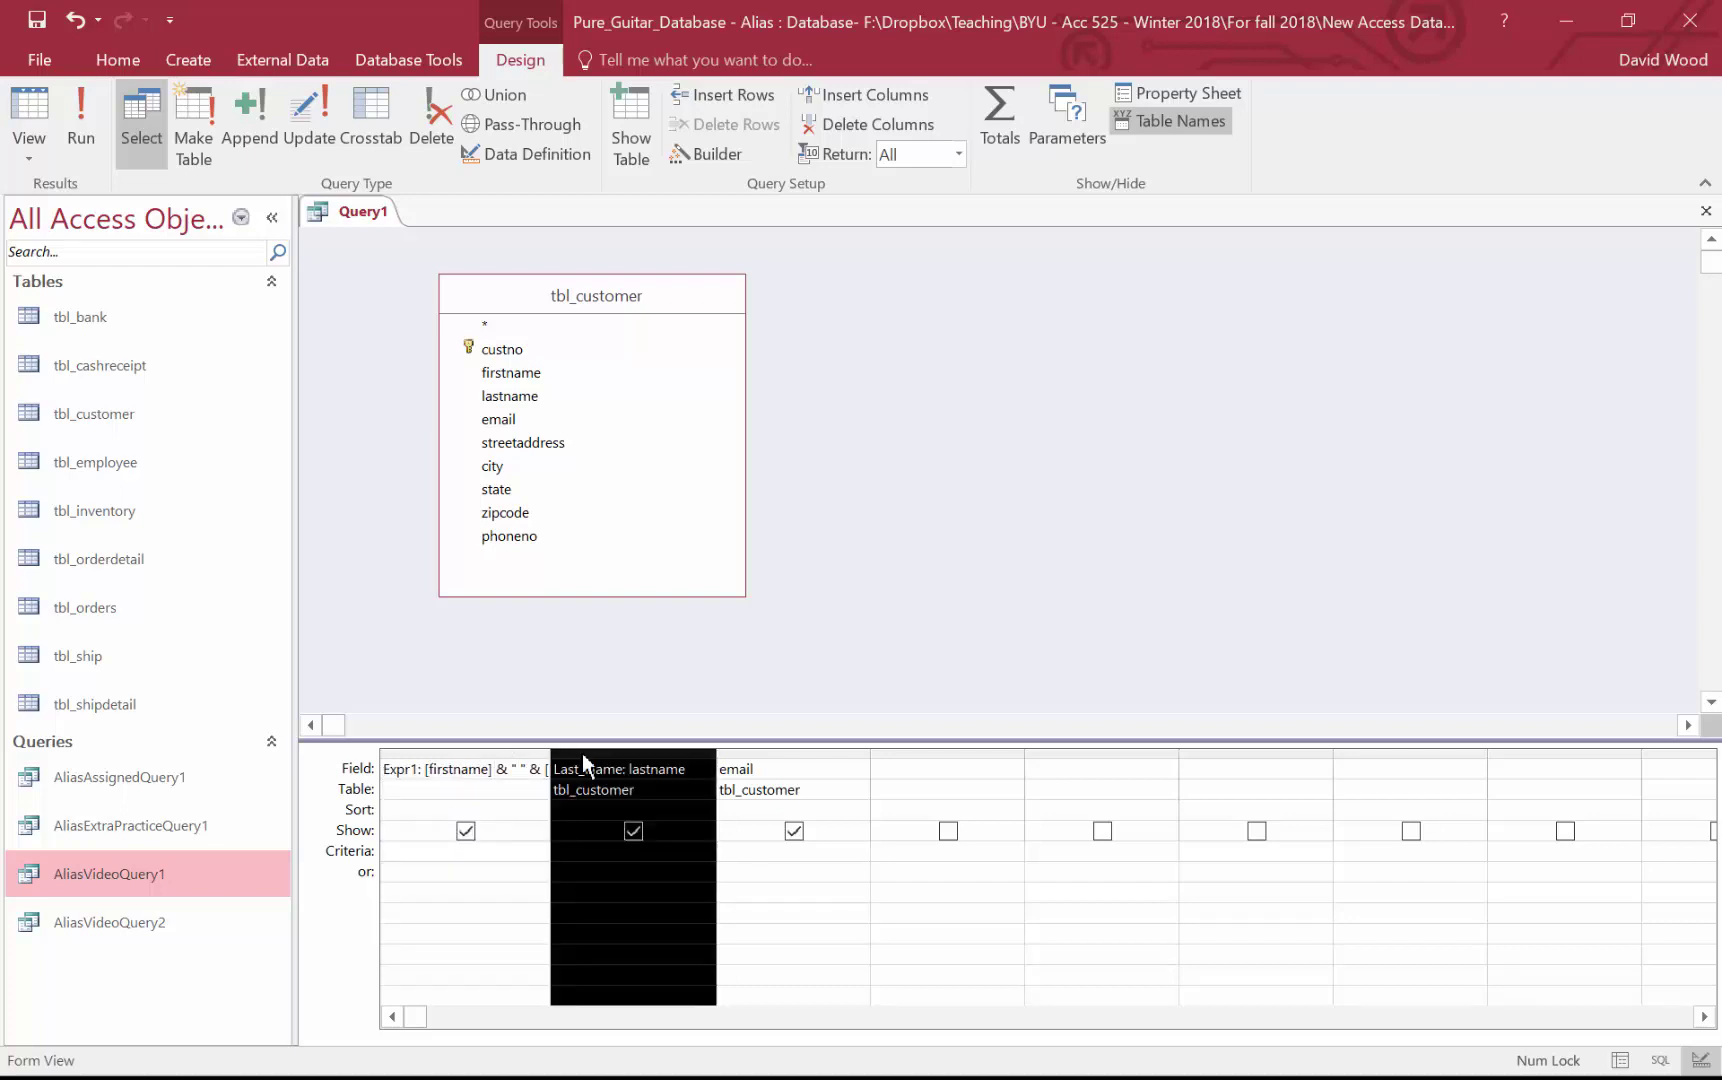
{"action": "key", "text": "Delete"}
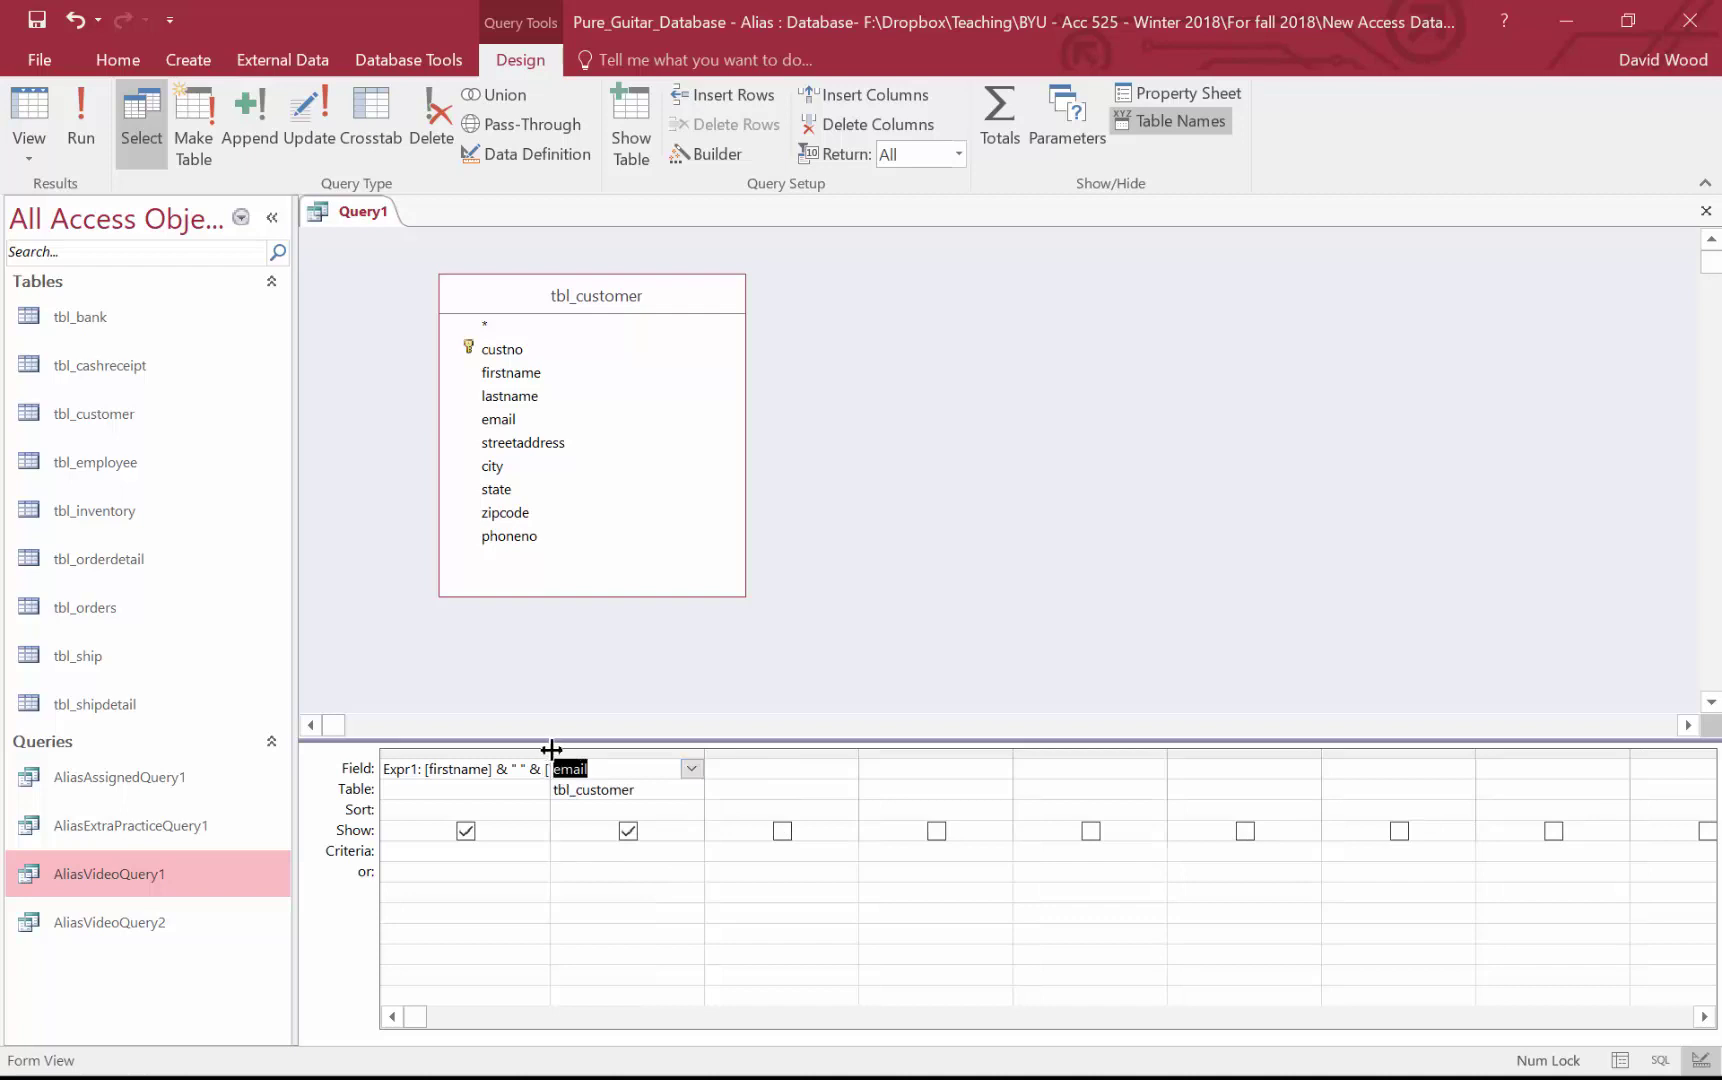
{"action": "double_click", "coordinate": [551, 749]}
{"action": "left_click", "coordinate": [402, 769]}
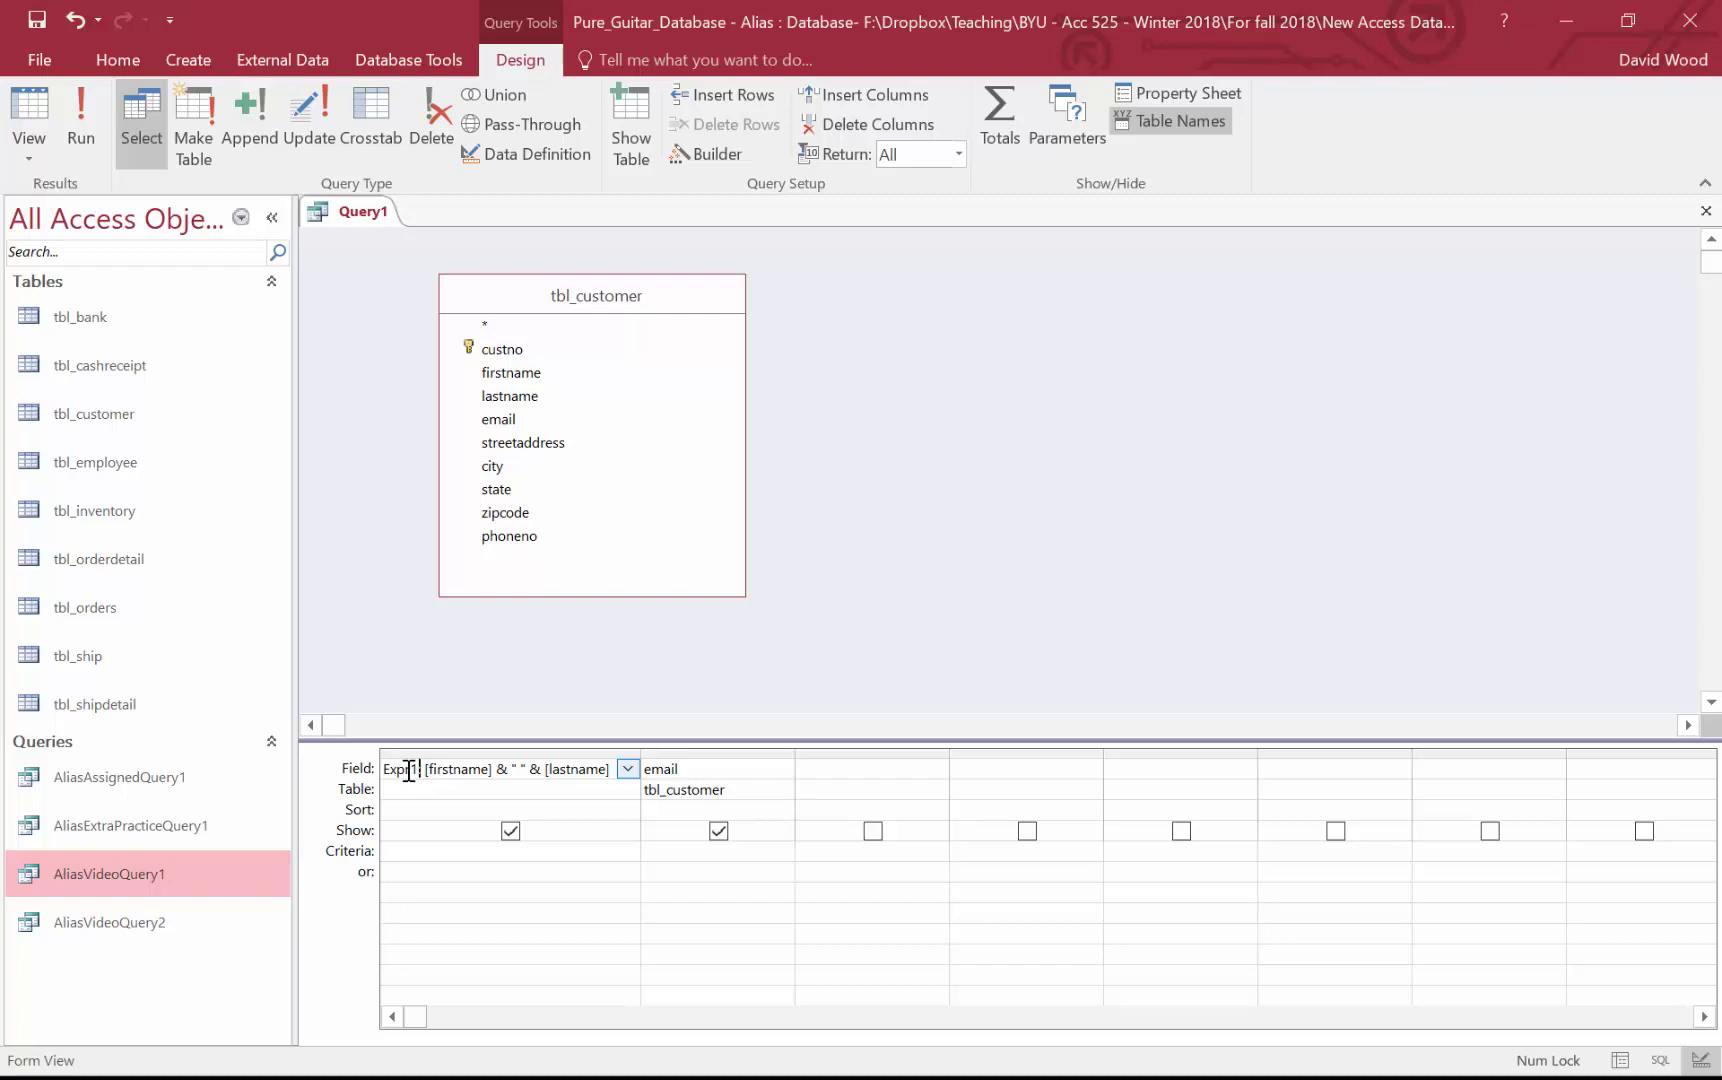
{"action": "double_click", "coordinate": [409, 770]}
{"action": "left_click", "coordinate": [409, 770]}
Step: Preview the combined names, then change the Expr1 alias to FullName and recheck the results
{"action": "left_click", "coordinate": [34, 117]}
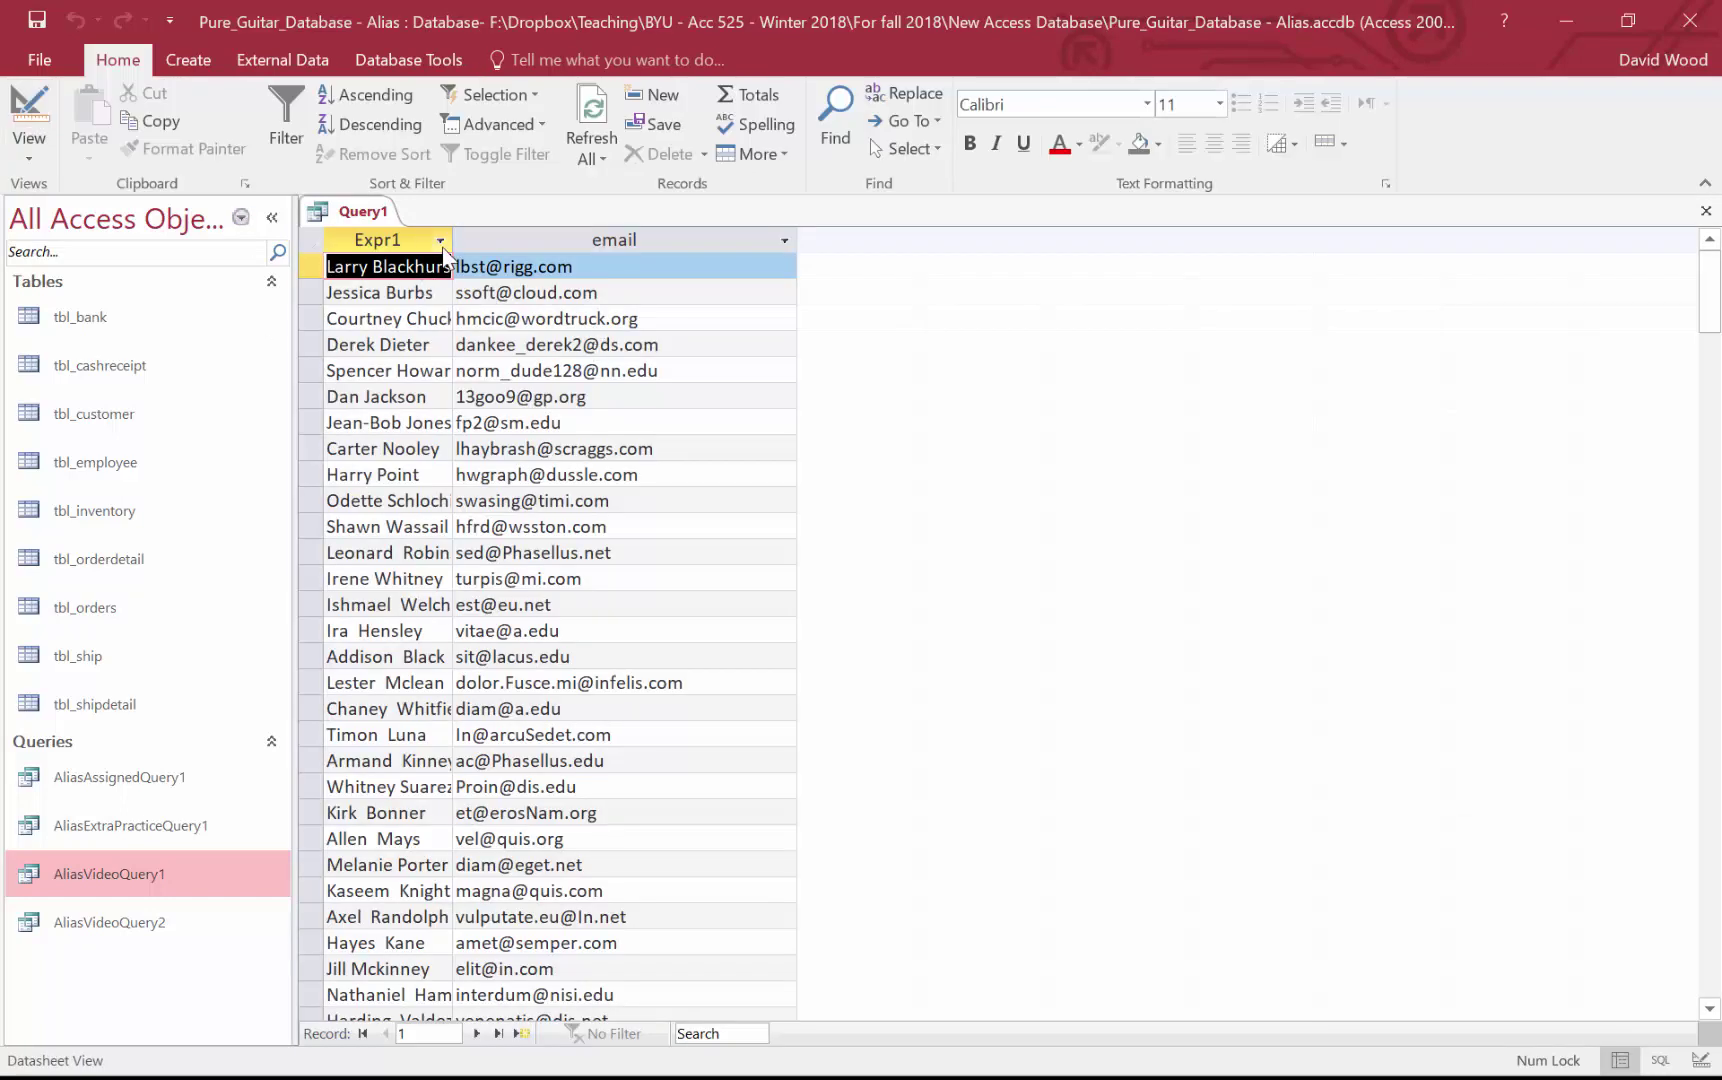
{"action": "left_click_drag", "start_coordinate": [451, 245], "coordinate": [582, 245]}
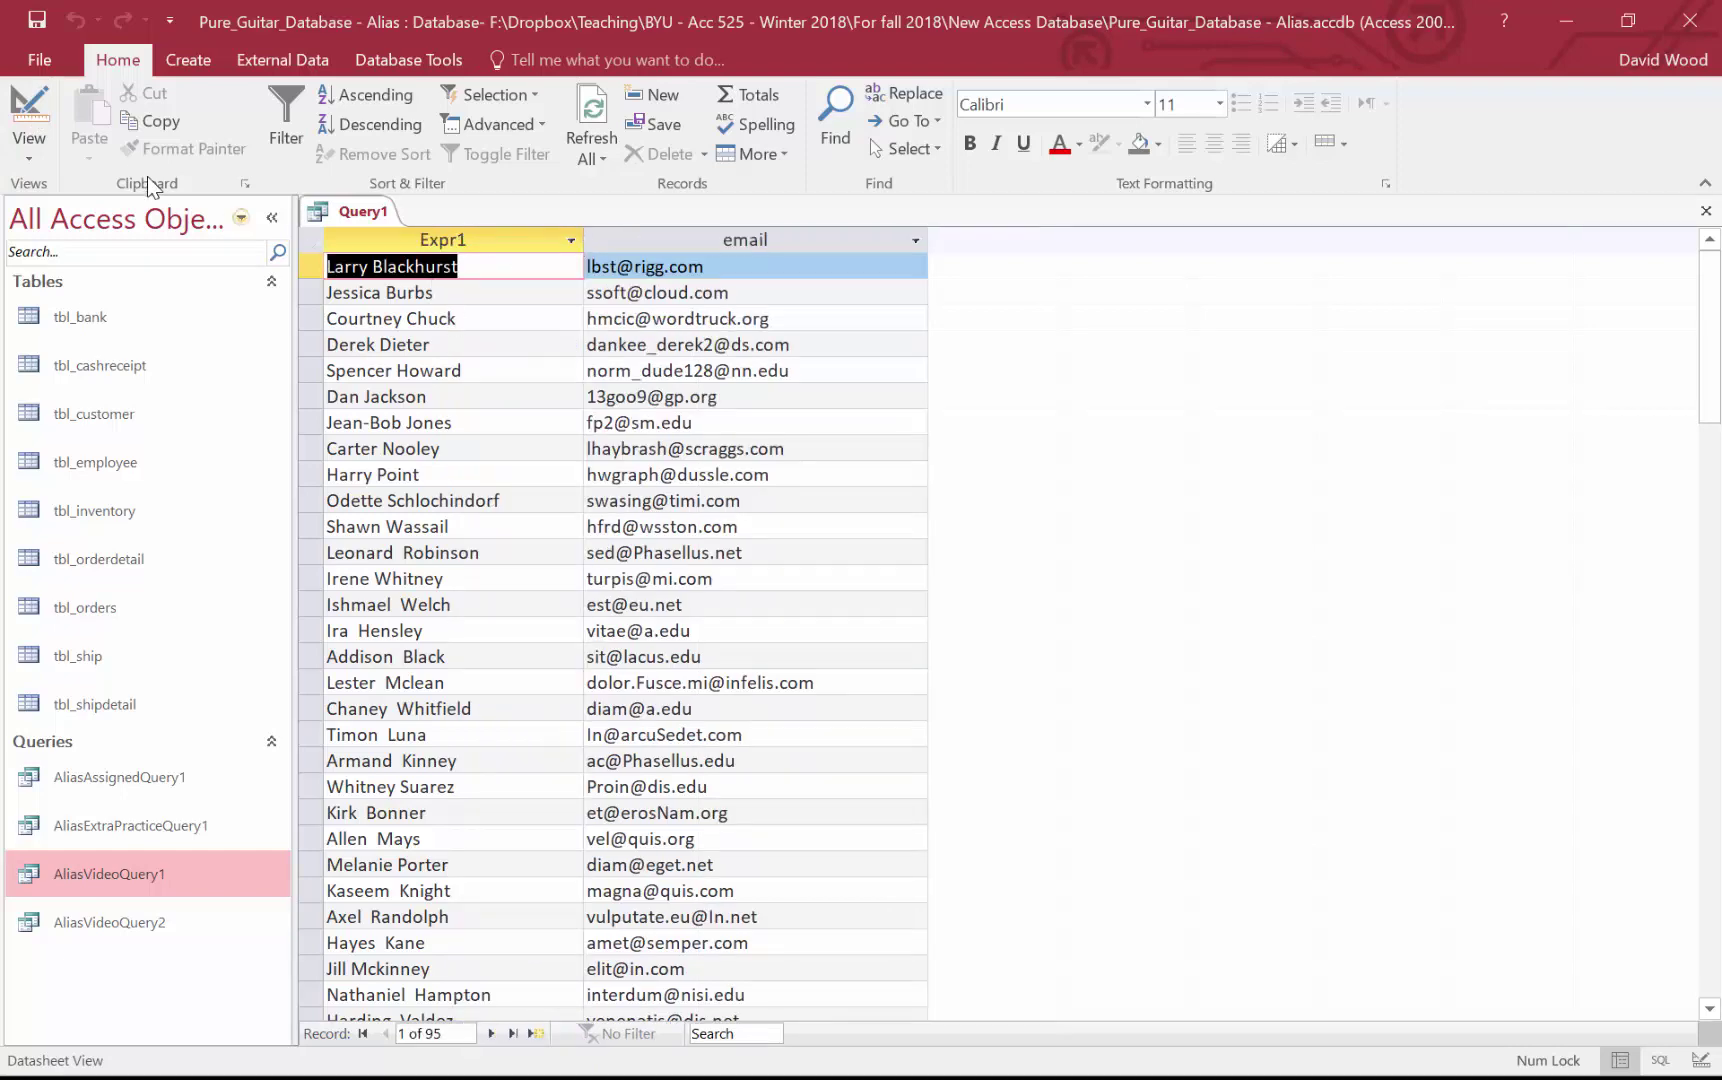
{"action": "left_click", "coordinate": [28, 108]}
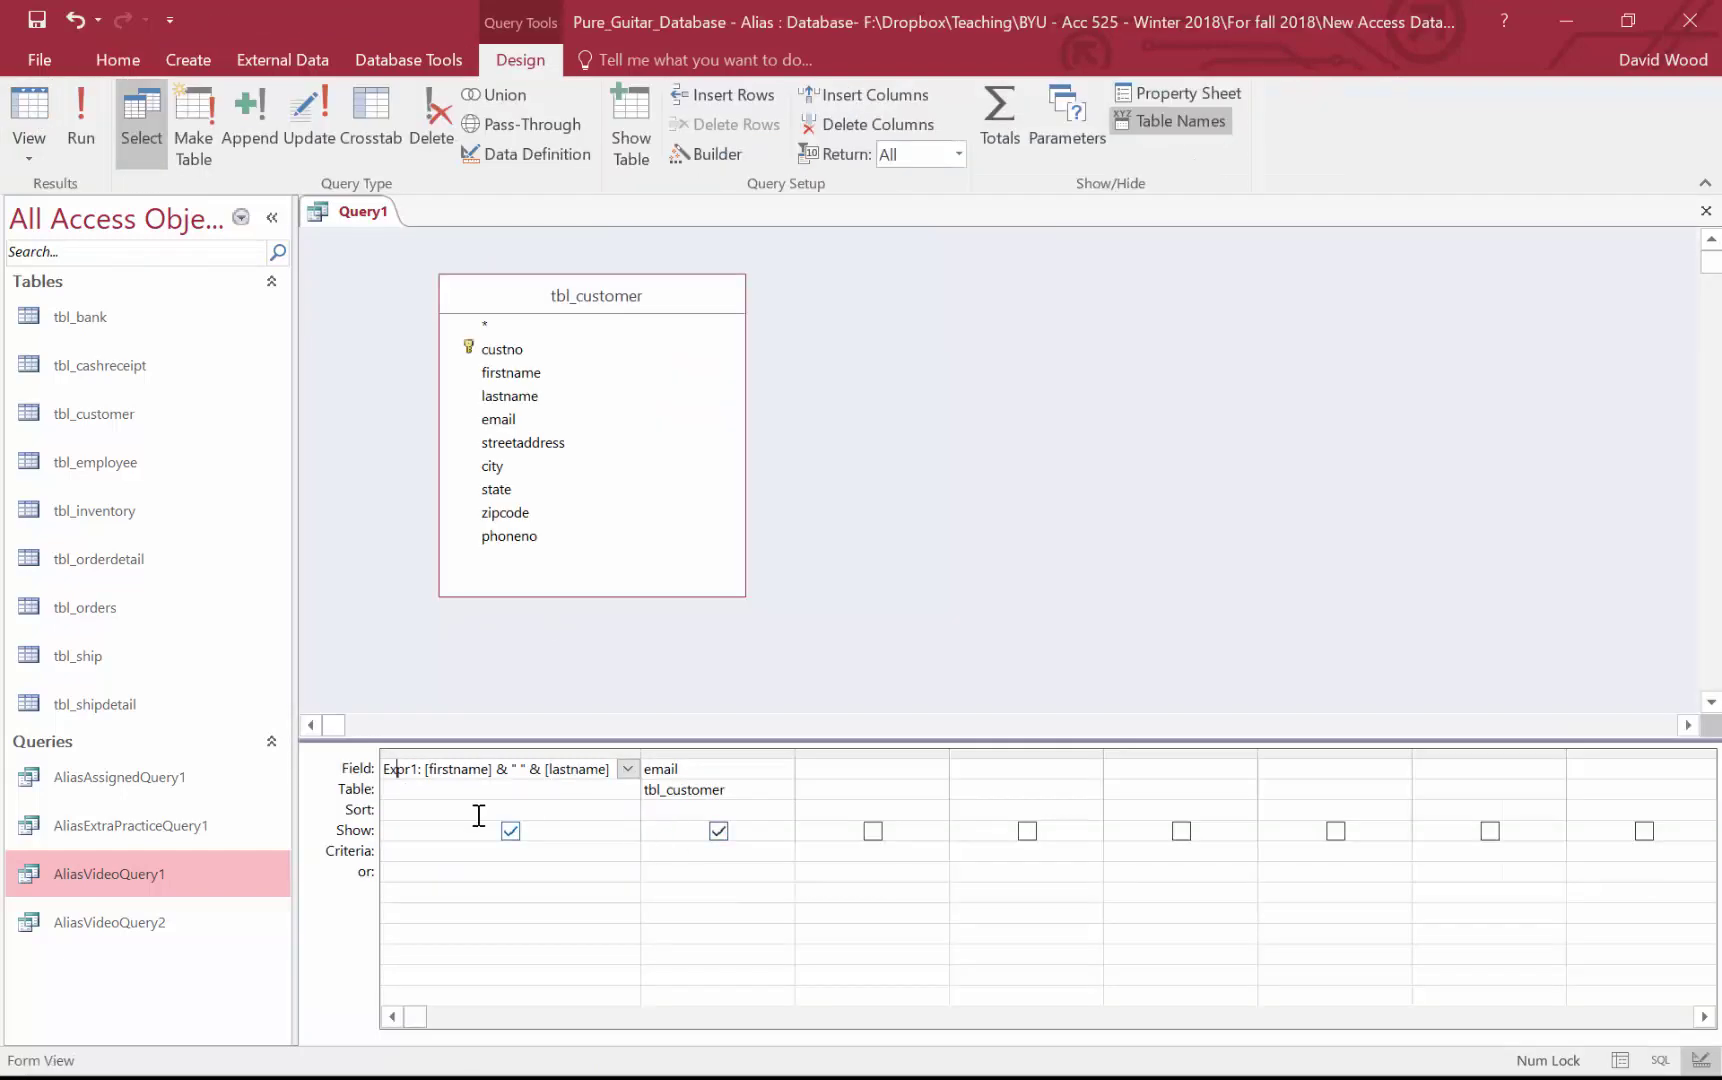
{"action": "double_click", "coordinate": [400, 769]}
{"action": "type", "text": "FullName"}
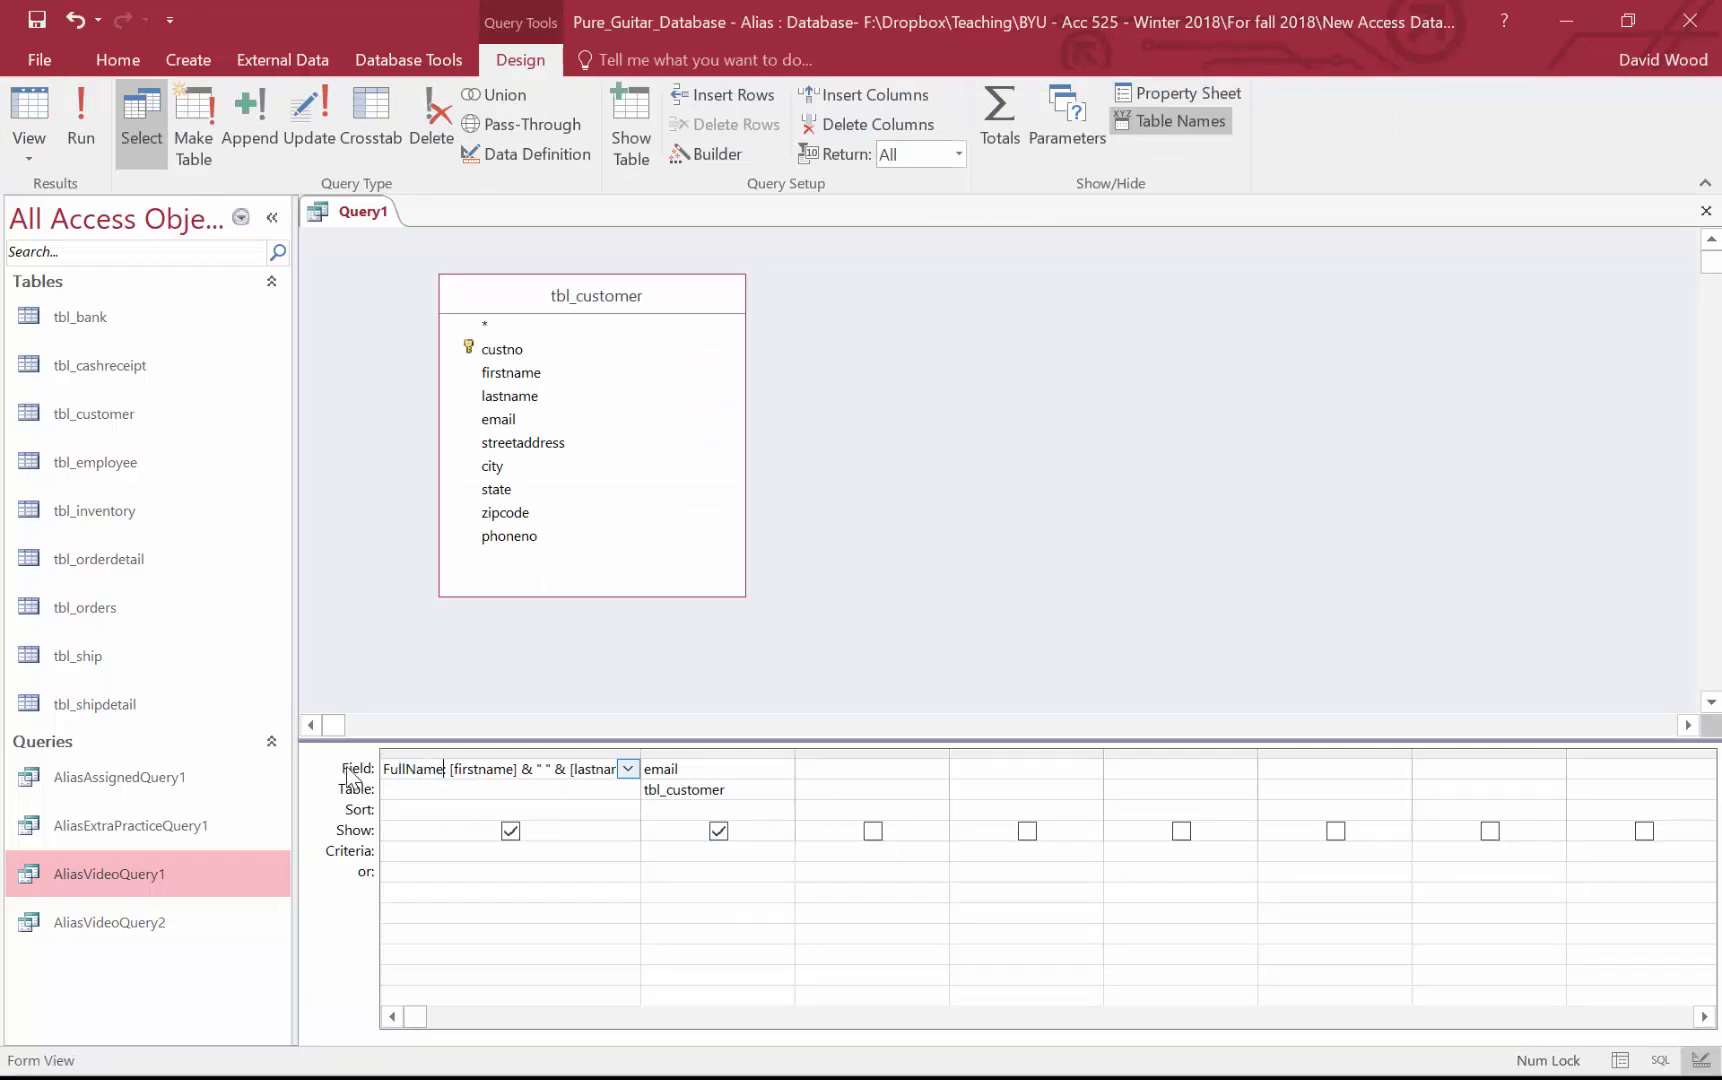
{"action": "left_click", "coordinate": [28, 108]}
{"action": "left_click", "coordinate": [28, 108]}
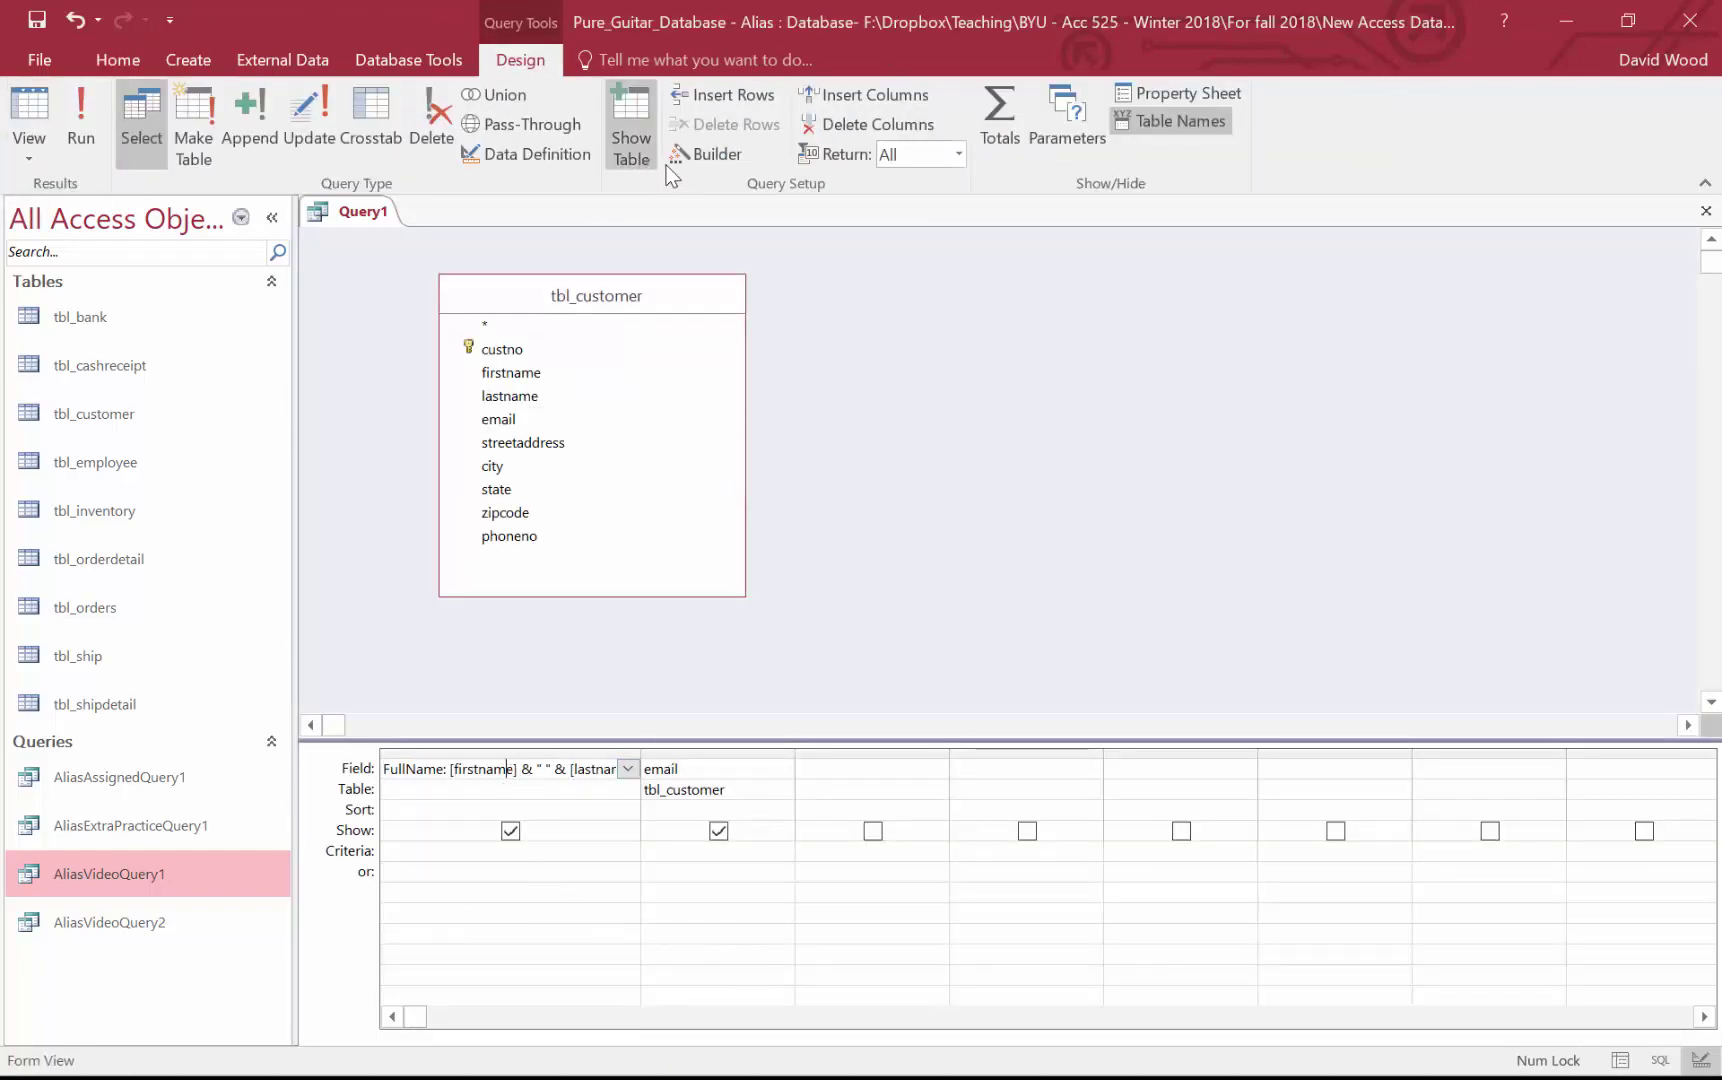
Step: Inspect the FullName expression in Expression Builder, then view the results as a datasheet
{"action": "left_click", "coordinate": [714, 153]}
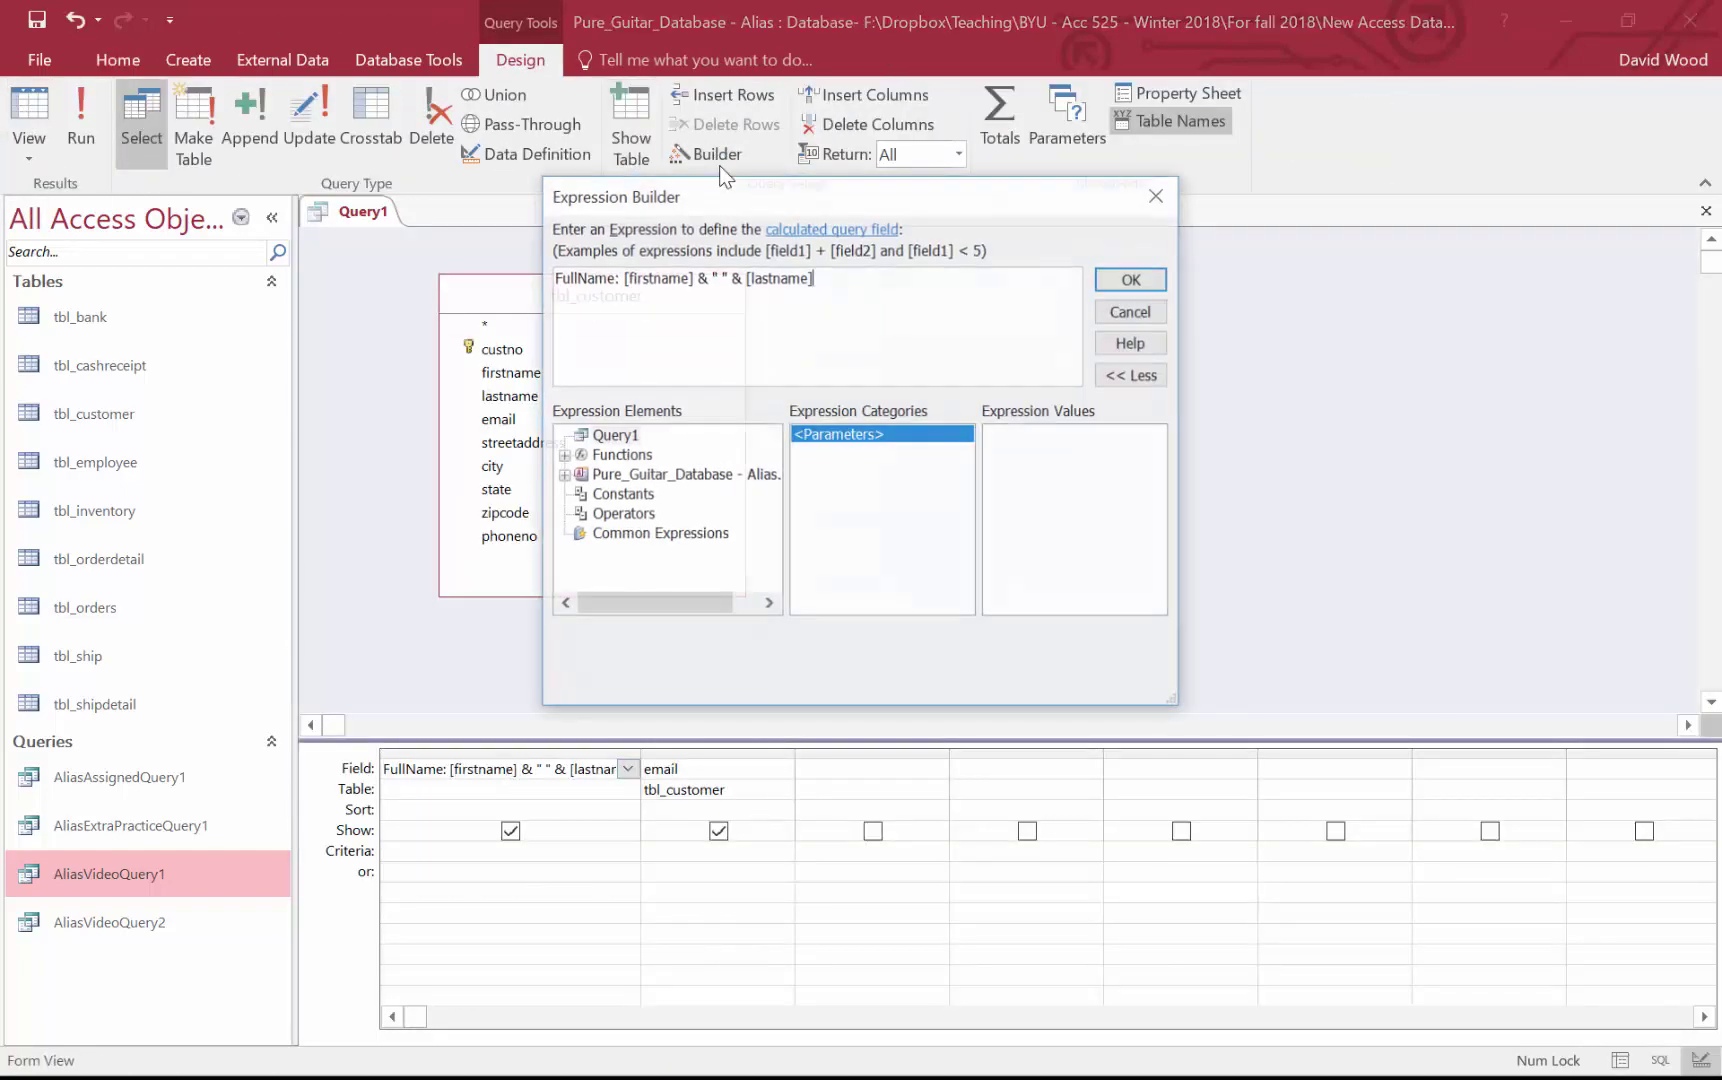
{"action": "left_click", "coordinate": [843, 296]}
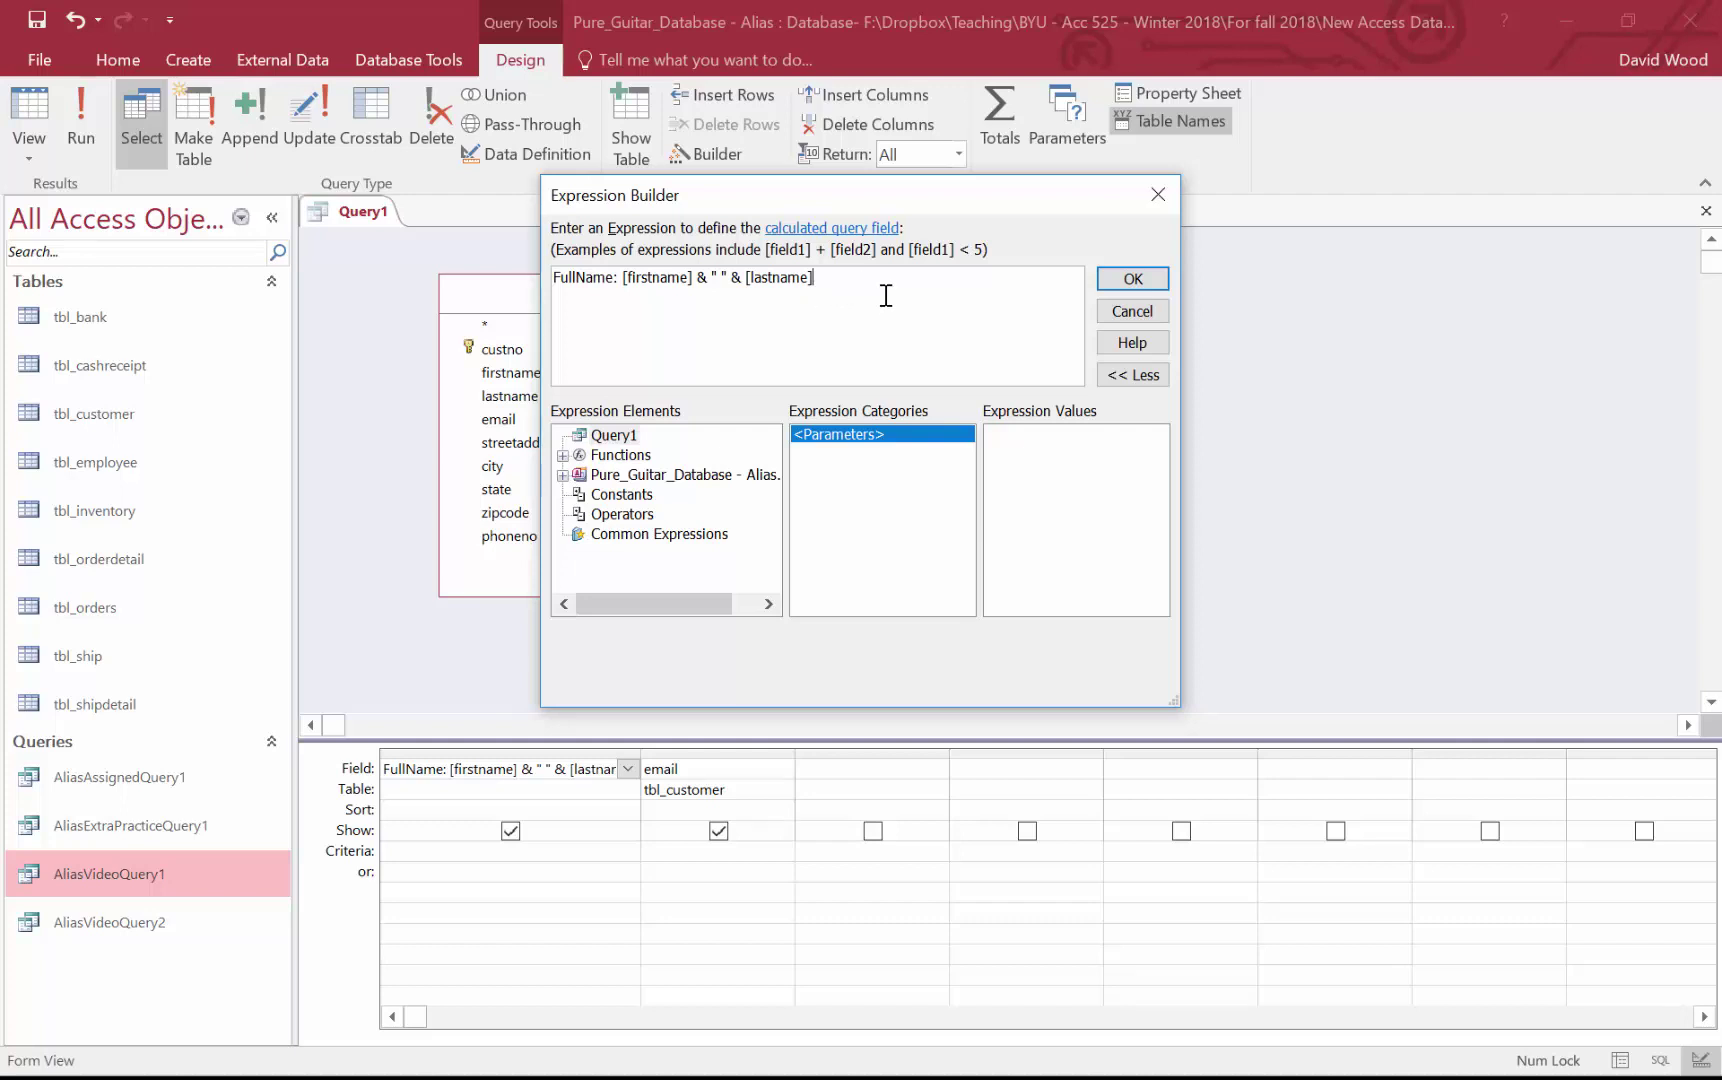
{"action": "double_click", "coordinate": [703, 279]}
{"action": "left_click", "coordinate": [1163, 310]}
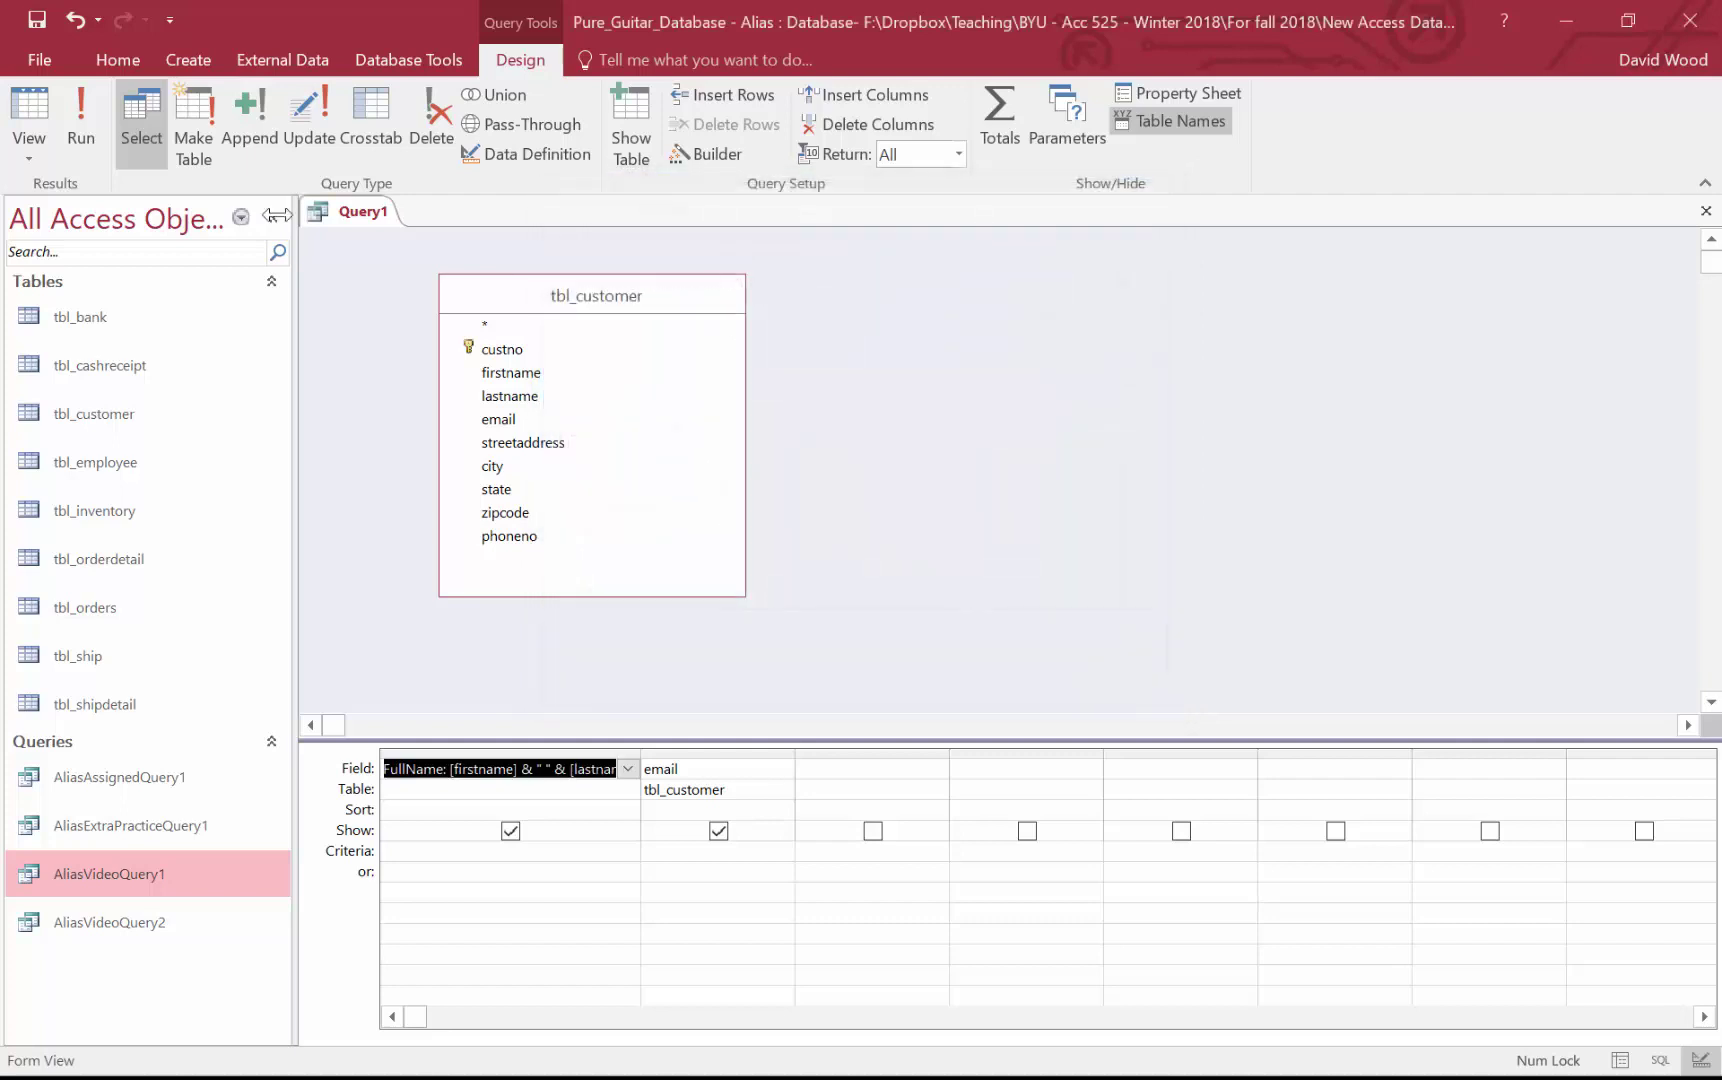
{"action": "left_click", "coordinate": [35, 112]}
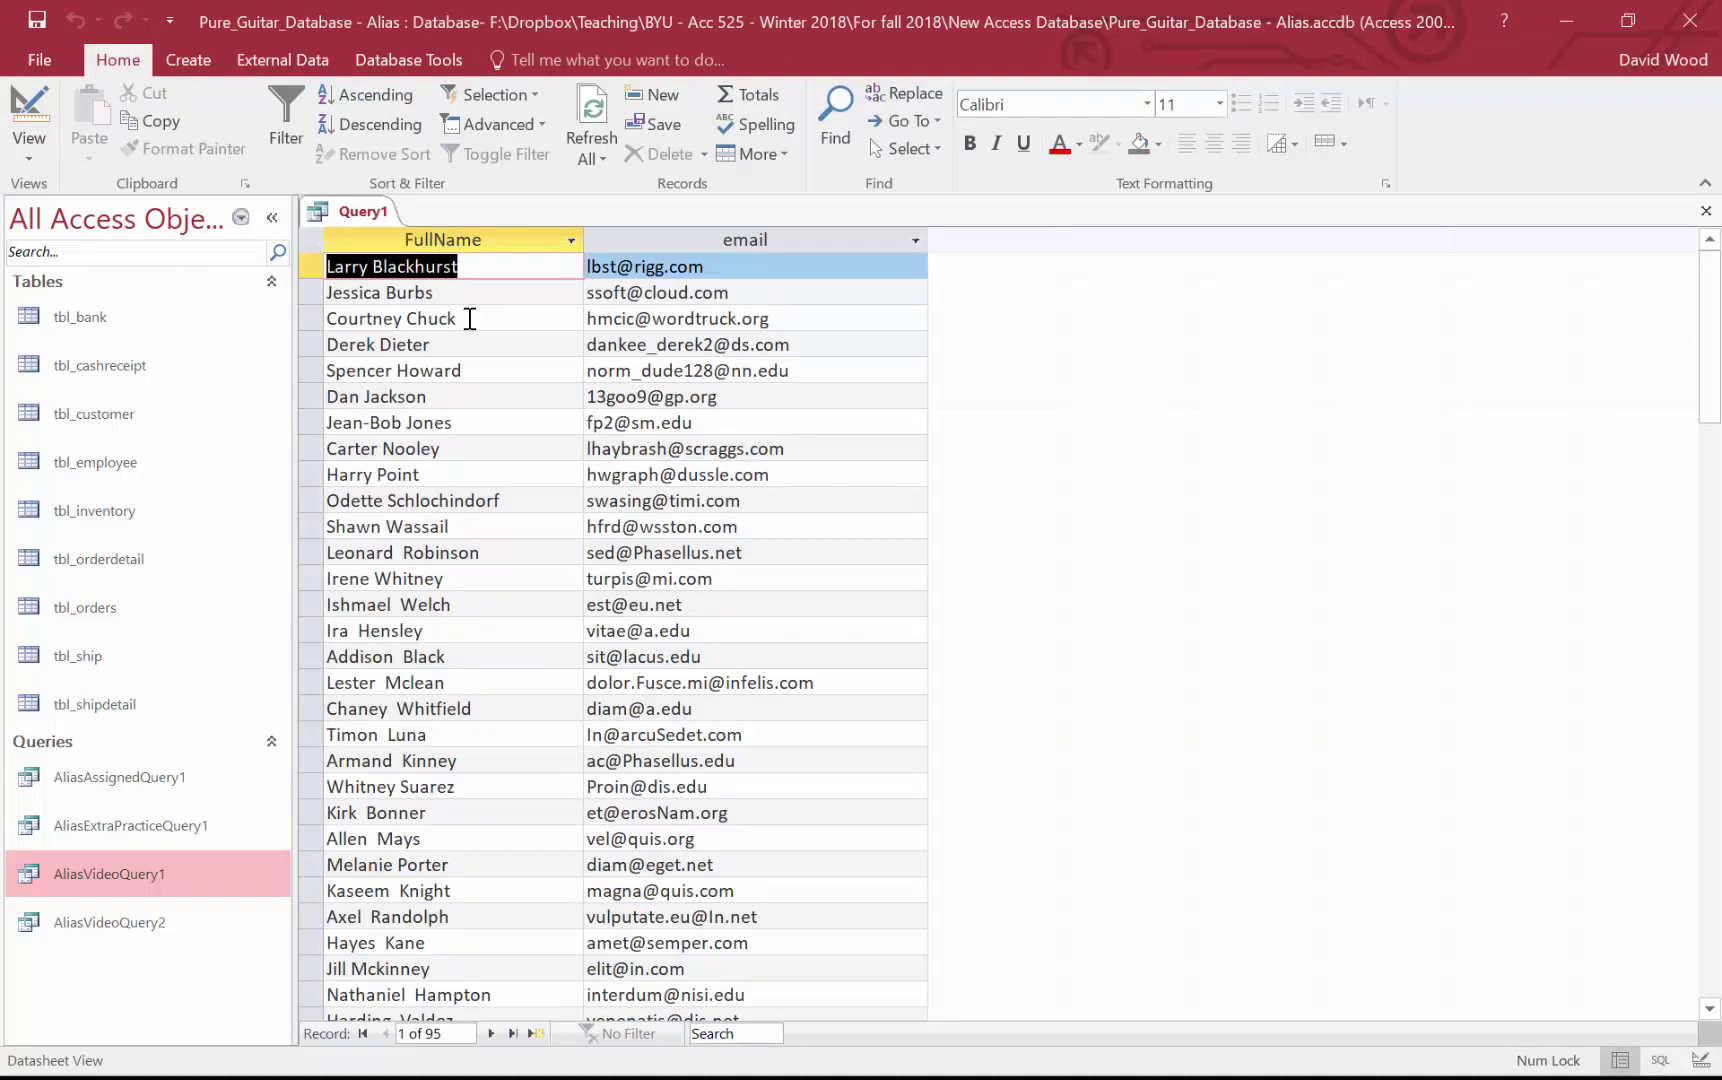
Step: Switch Query1 back to Design View showing the FullName and email fields
{"action": "left_click", "coordinate": [29, 108]}
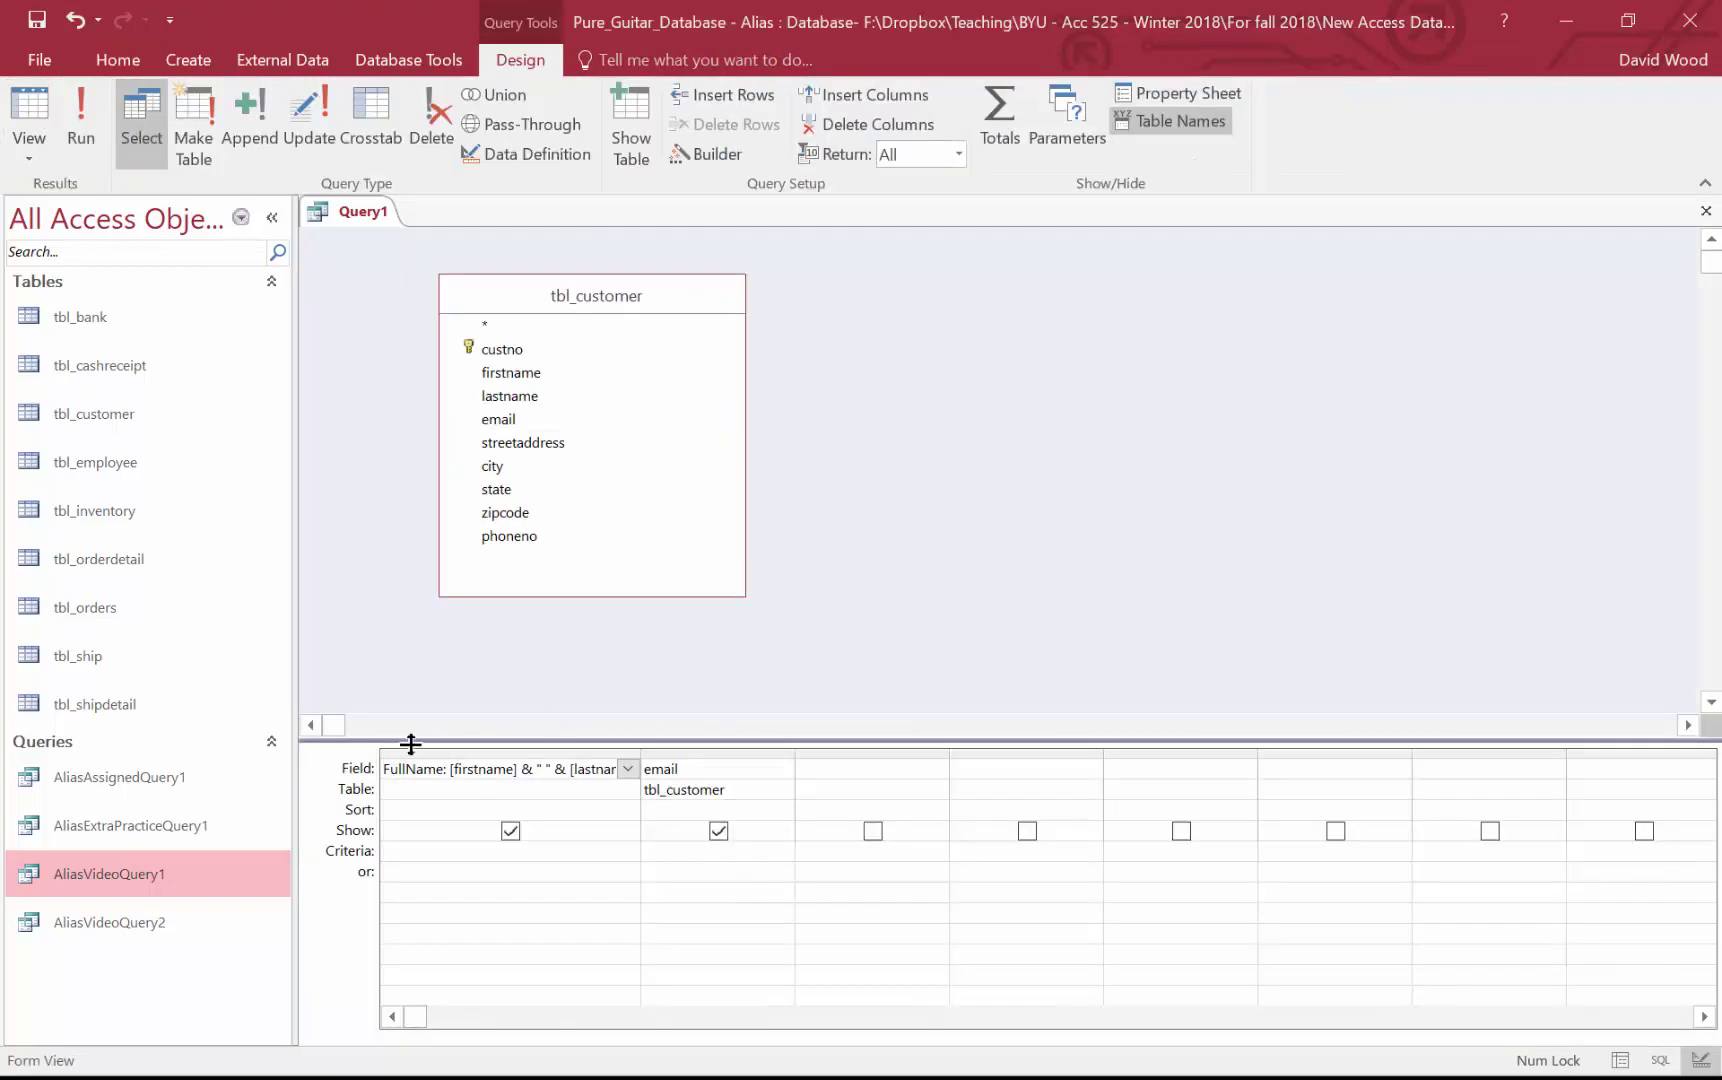